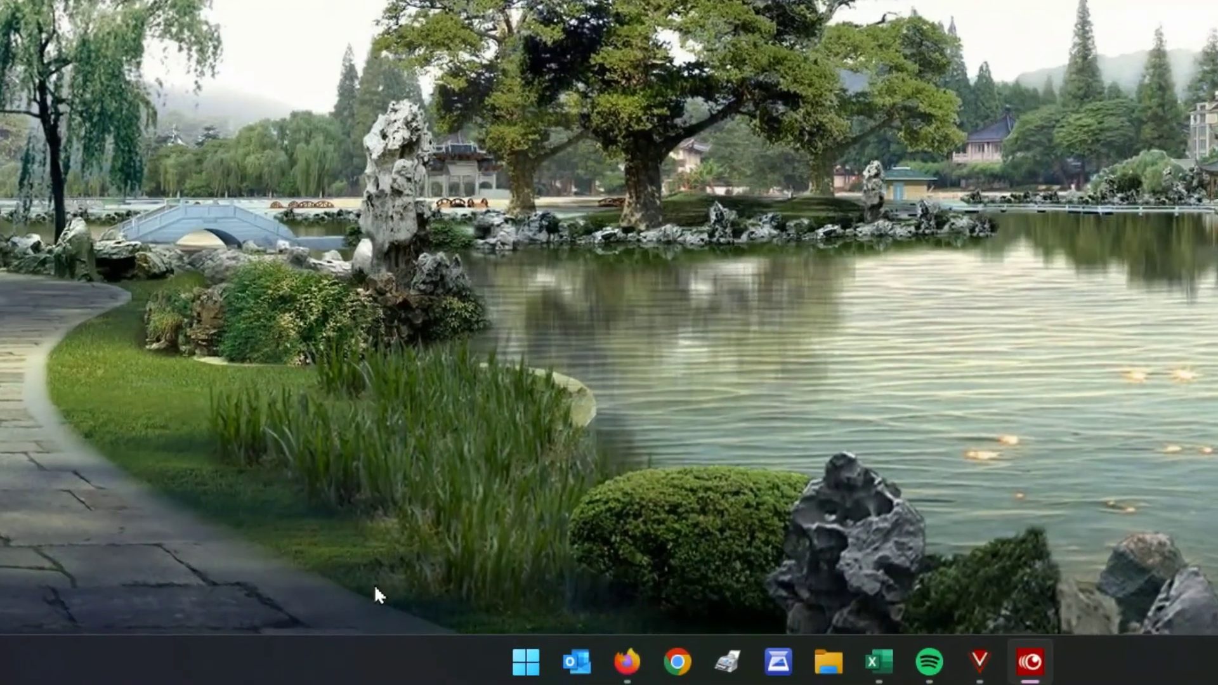
Check the taskbar's options menu and Firefox's list of quick tasks.
{"action": "right_click", "coordinate": [381, 660]}
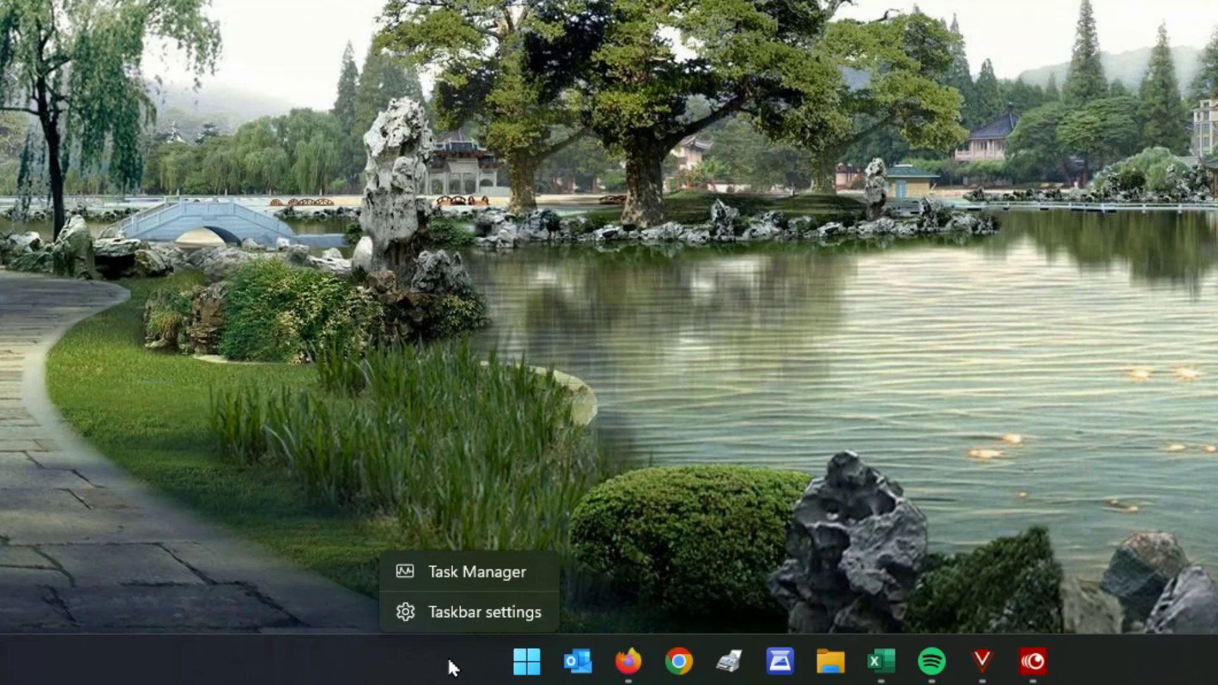
{"action": "right_click", "coordinate": [628, 661]}
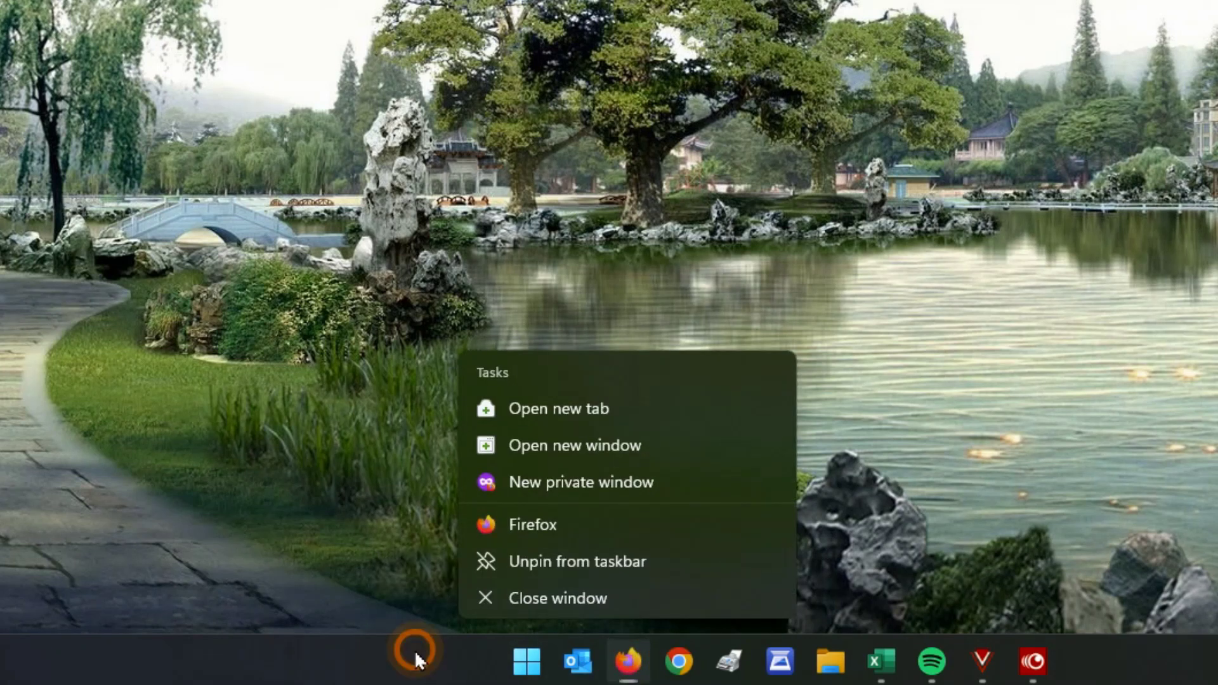
{"action": "right_click", "coordinate": [415, 653]}
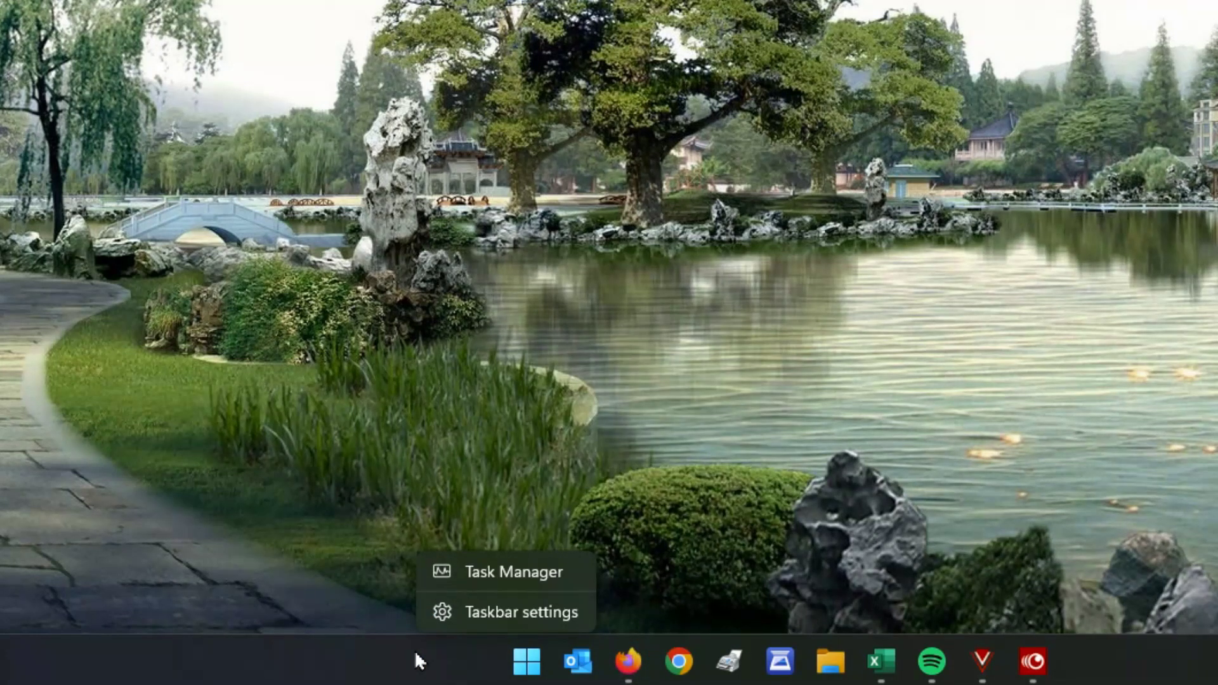
In taskbar settings, align the taskbar icons Left, then set them back to Center.
{"action": "left_click", "coordinate": [472, 610]}
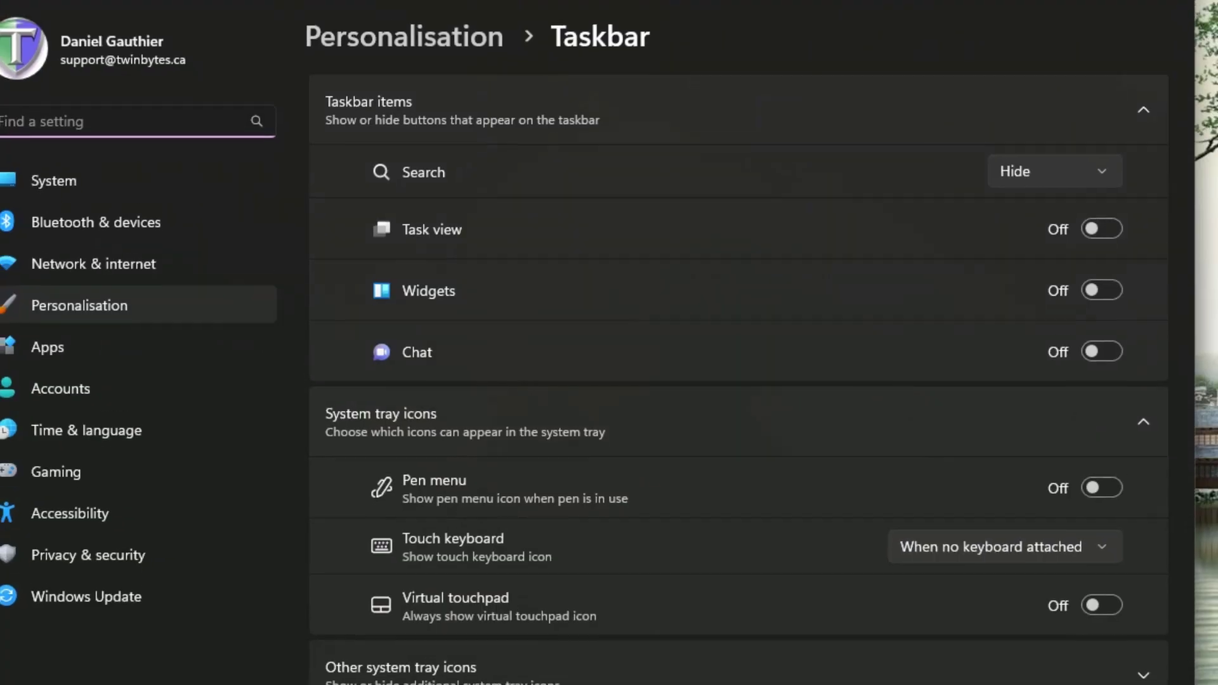
{"action": "scroll", "coordinate": [494, 593], "scroll_direction": "down", "scroll_amount": 3}
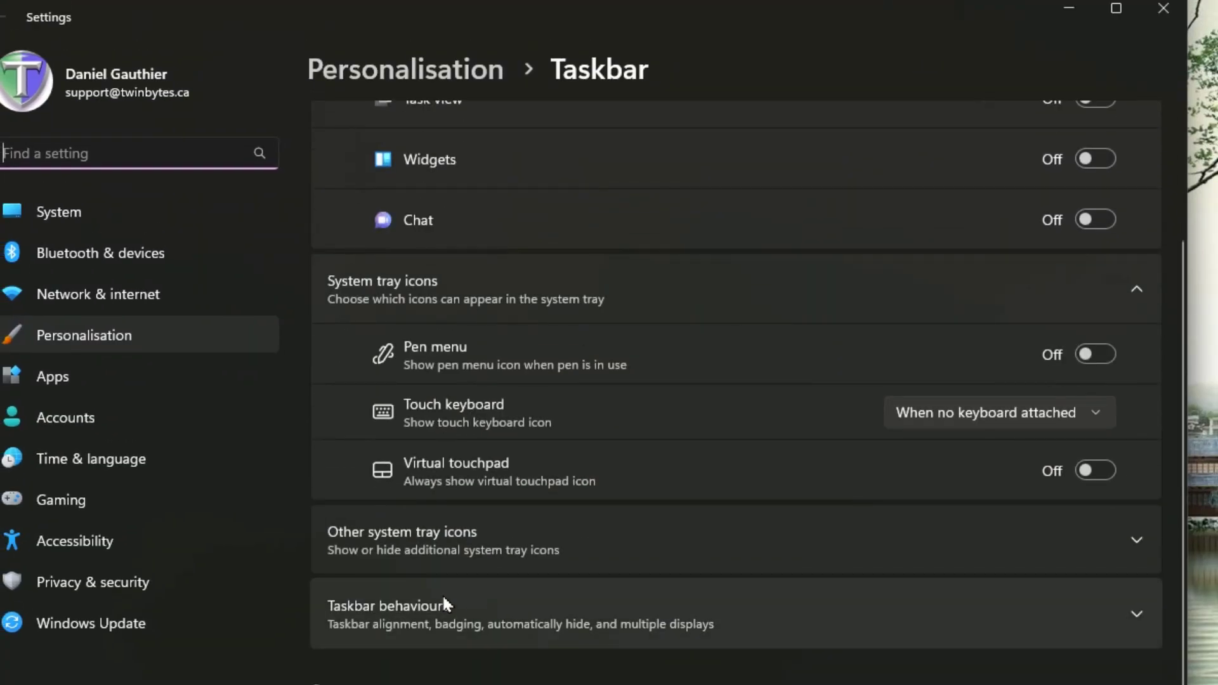
{"action": "left_click", "coordinate": [438, 614]}
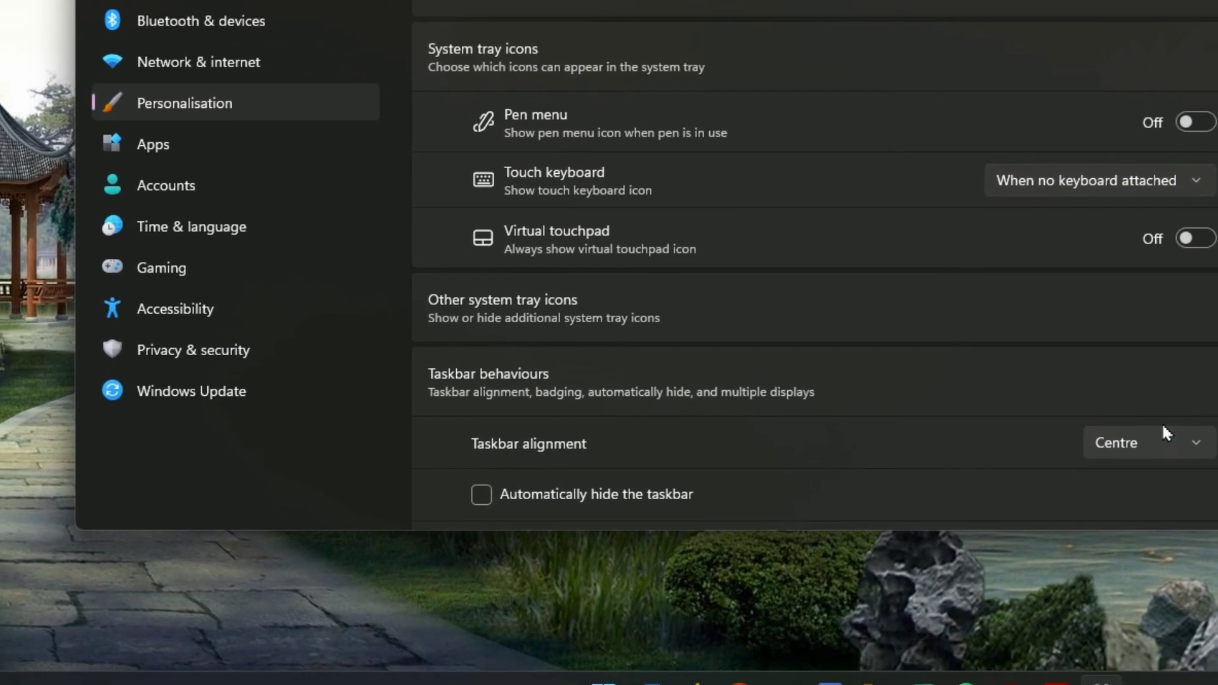
{"action": "left_click", "coordinate": [1142, 490]}
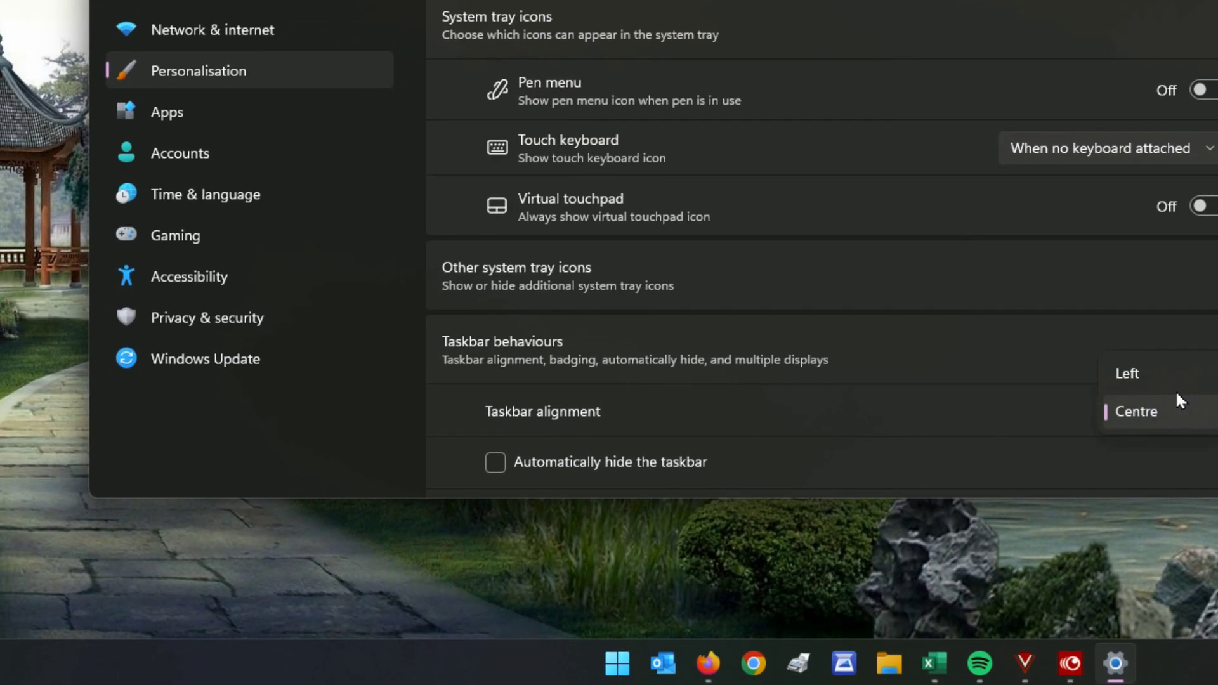
{"action": "left_click", "coordinate": [1142, 371]}
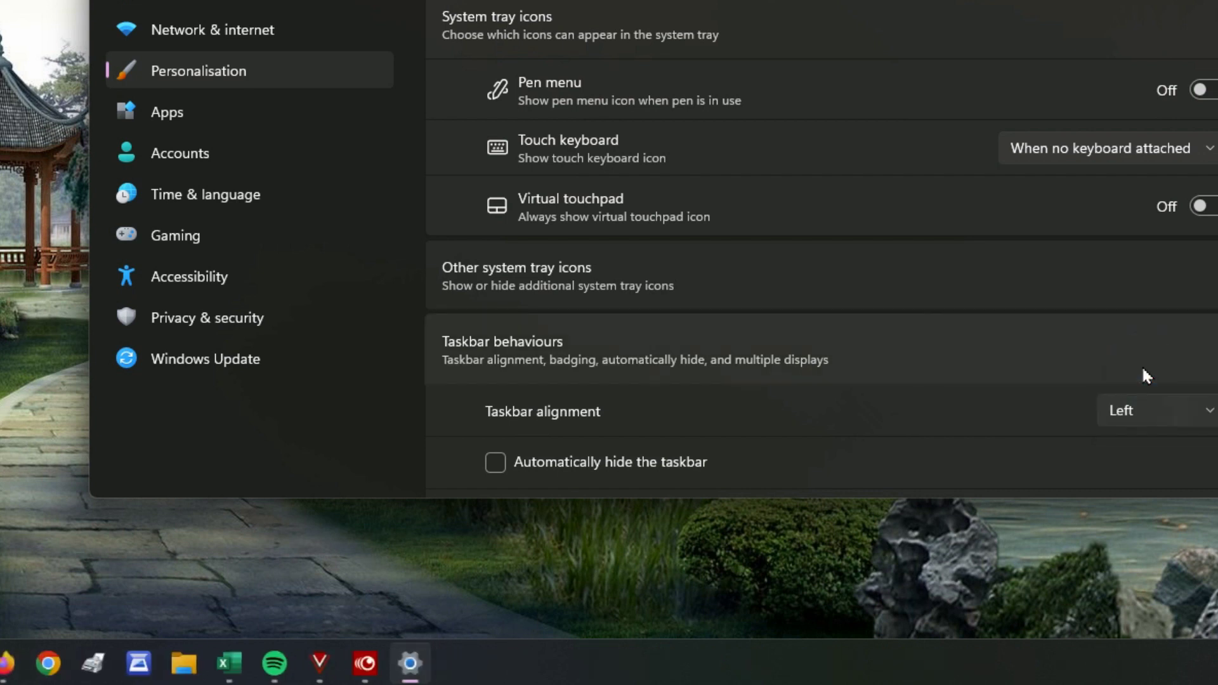
{"action": "left_click", "coordinate": [1132, 409]}
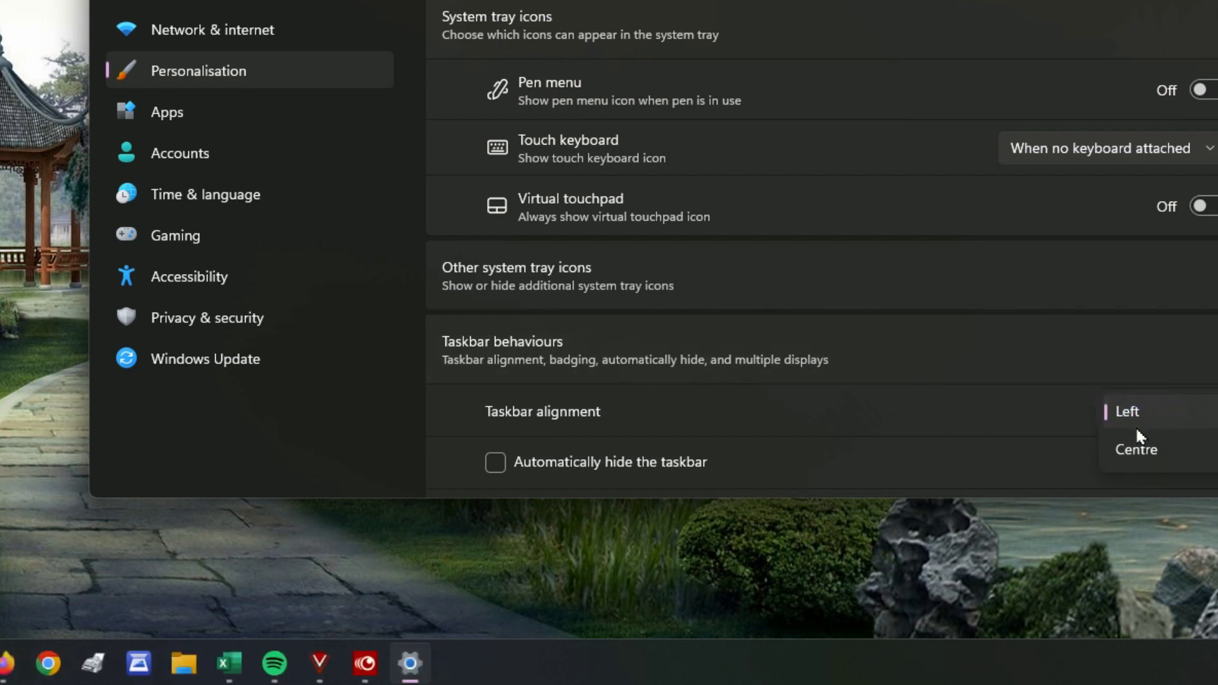
{"action": "left_click", "coordinate": [1135, 451]}
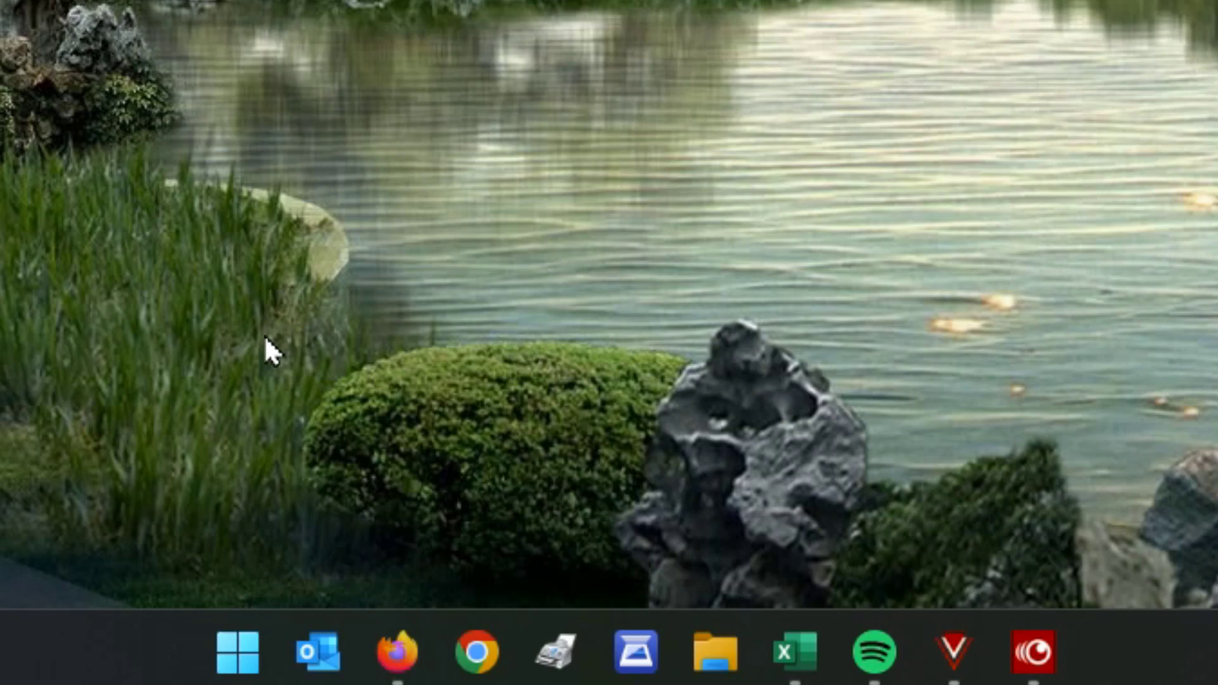
In the Start menu, check the account's Lock/Sign out and the Sleep/Shut down/Restart power options.
{"action": "left_click", "coordinate": [242, 644]}
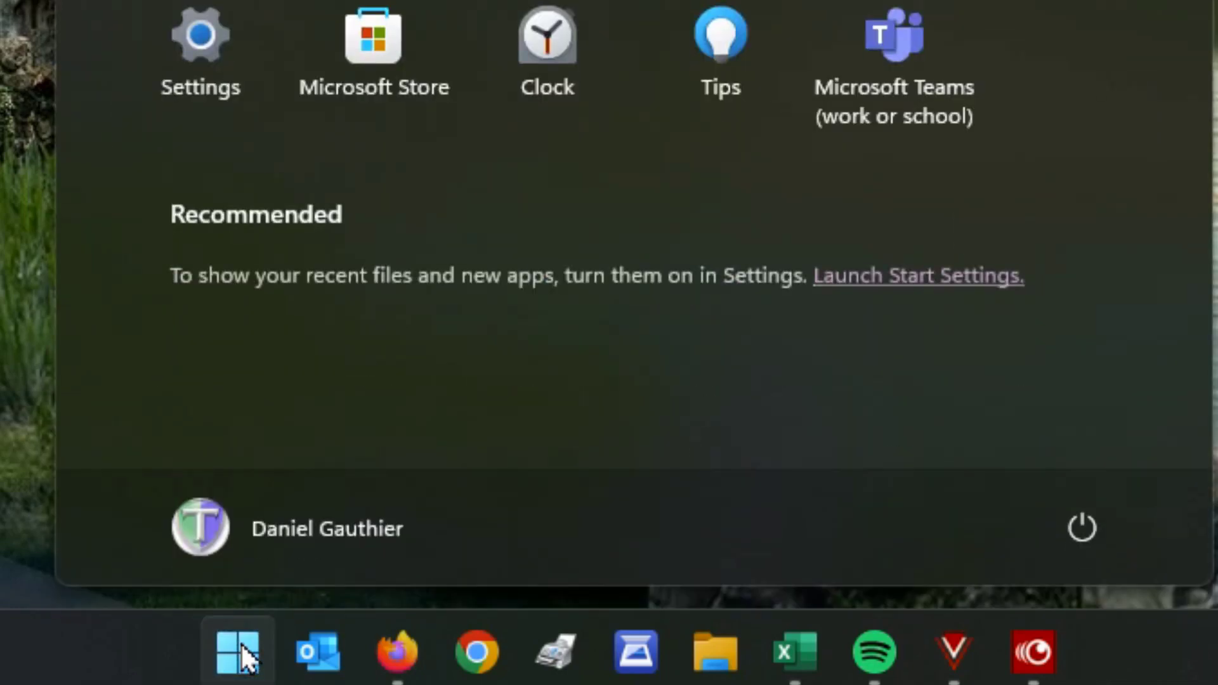
{"action": "left_click", "coordinate": [292, 527]}
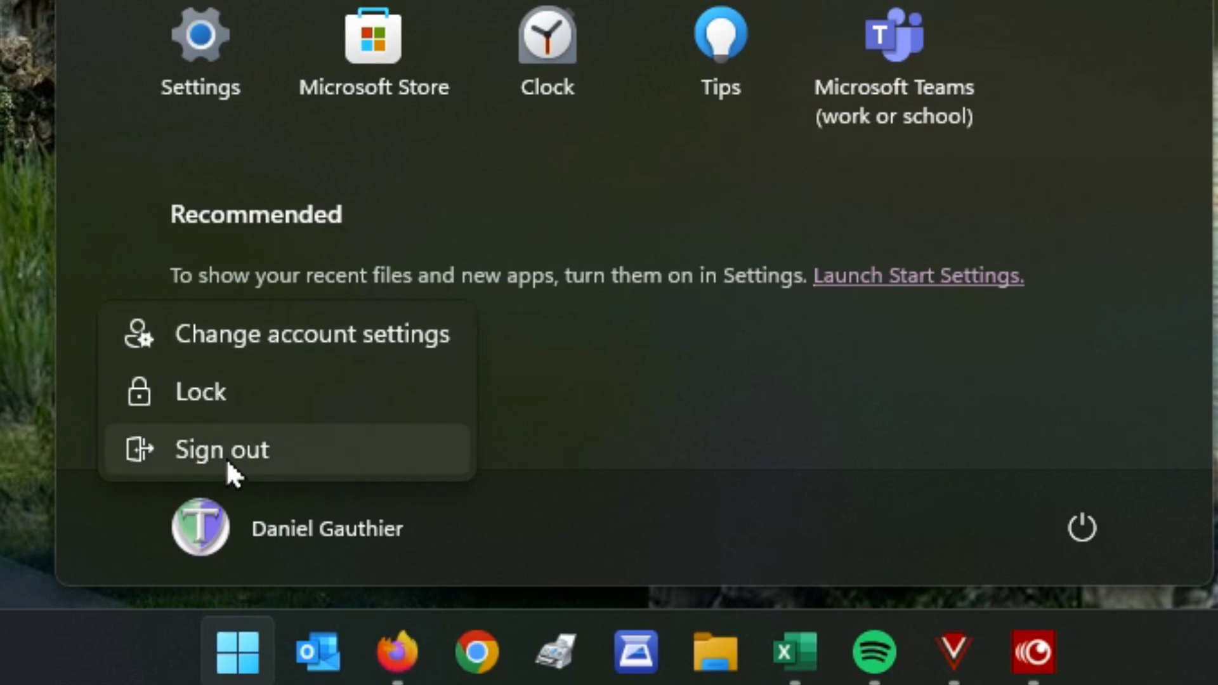
{"action": "left_click", "coordinate": [931, 448]}
{"action": "left_click", "coordinate": [1087, 530]}
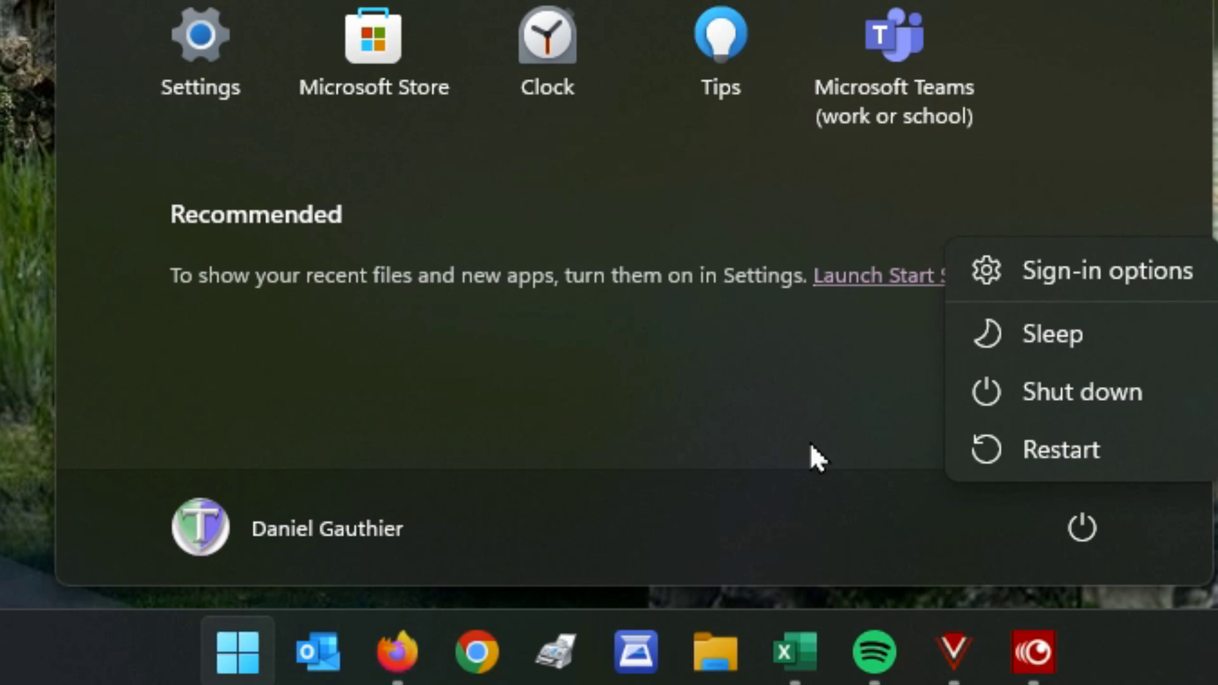
{"action": "left_click", "coordinate": [810, 444]}
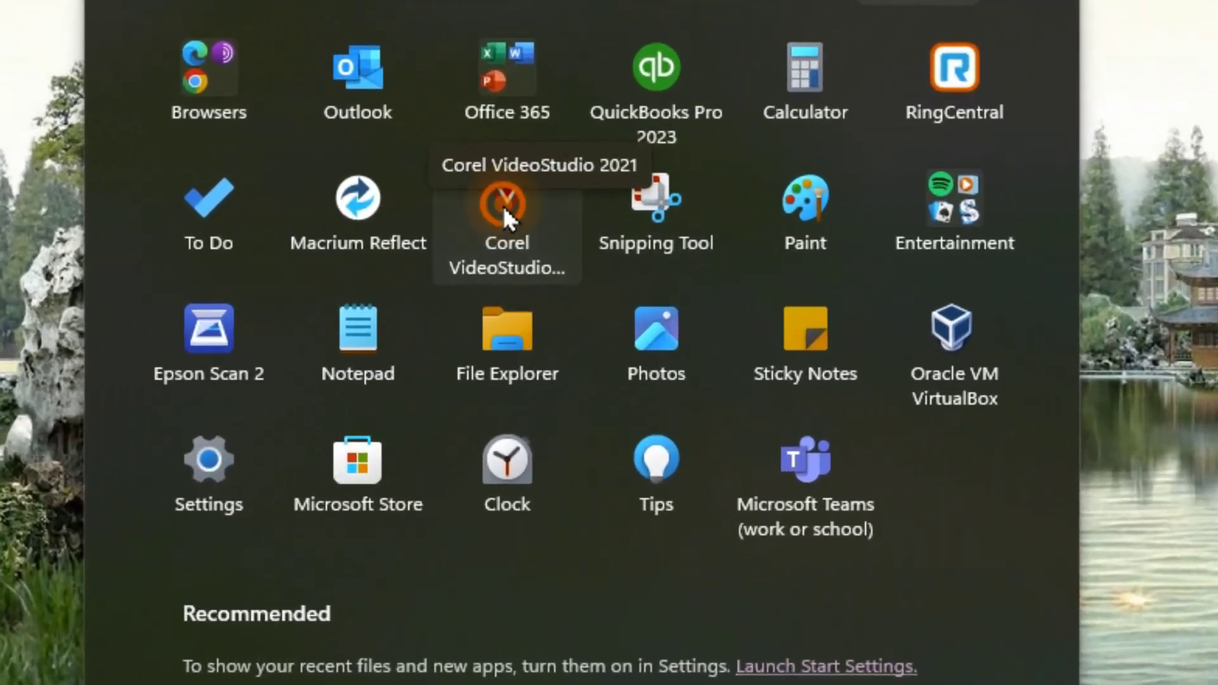
View the options for pinned Corel VideoStudio, then for Calculator and Calendar in All apps.
{"action": "right_click", "coordinate": [579, 220]}
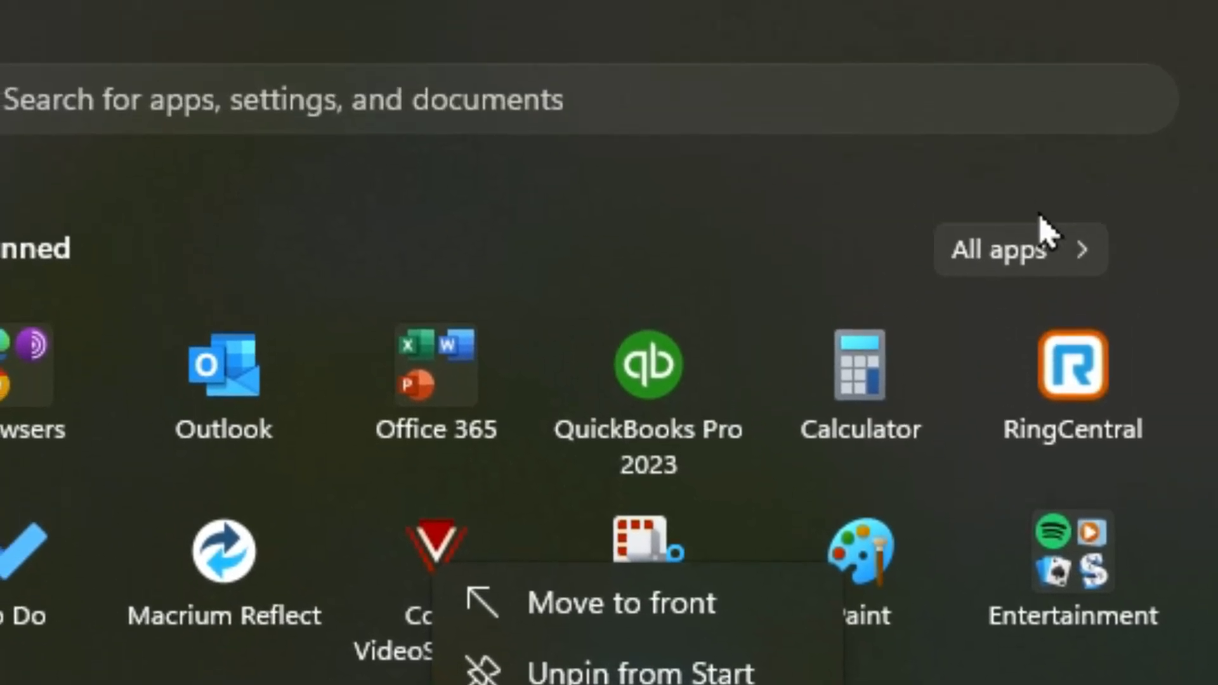
{"action": "left_click", "coordinate": [1036, 254]}
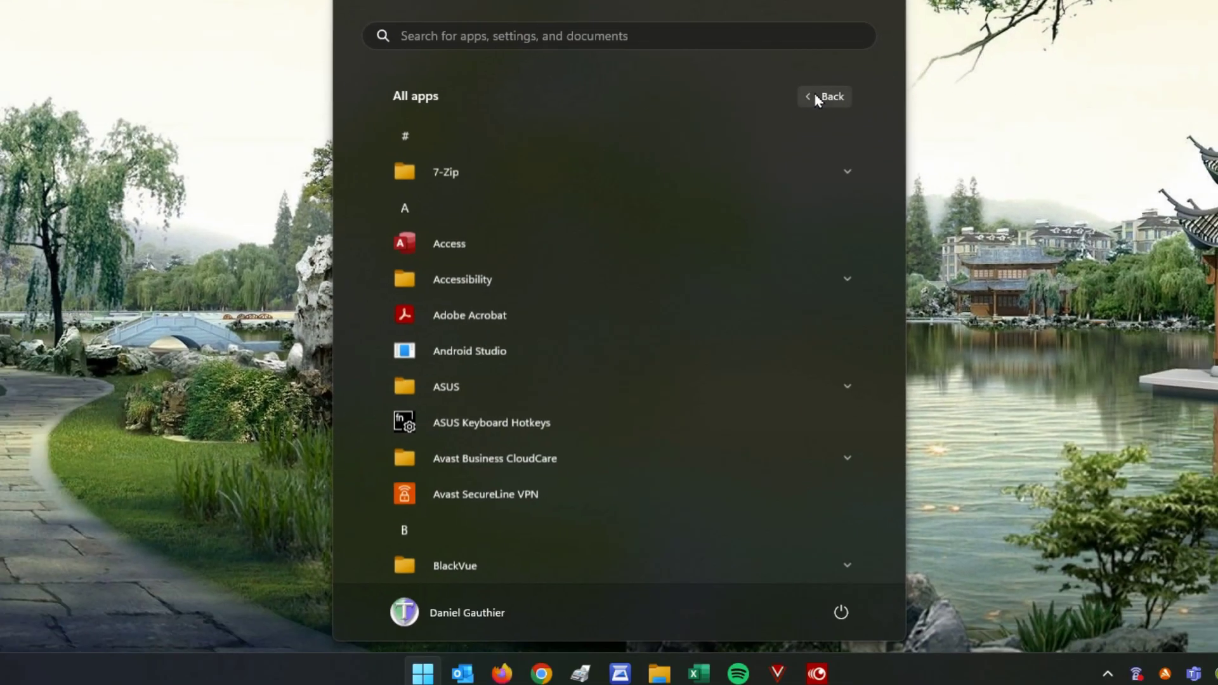
{"action": "scroll", "coordinate": [527, 352], "scroll_direction": "down", "scroll_amount": 3}
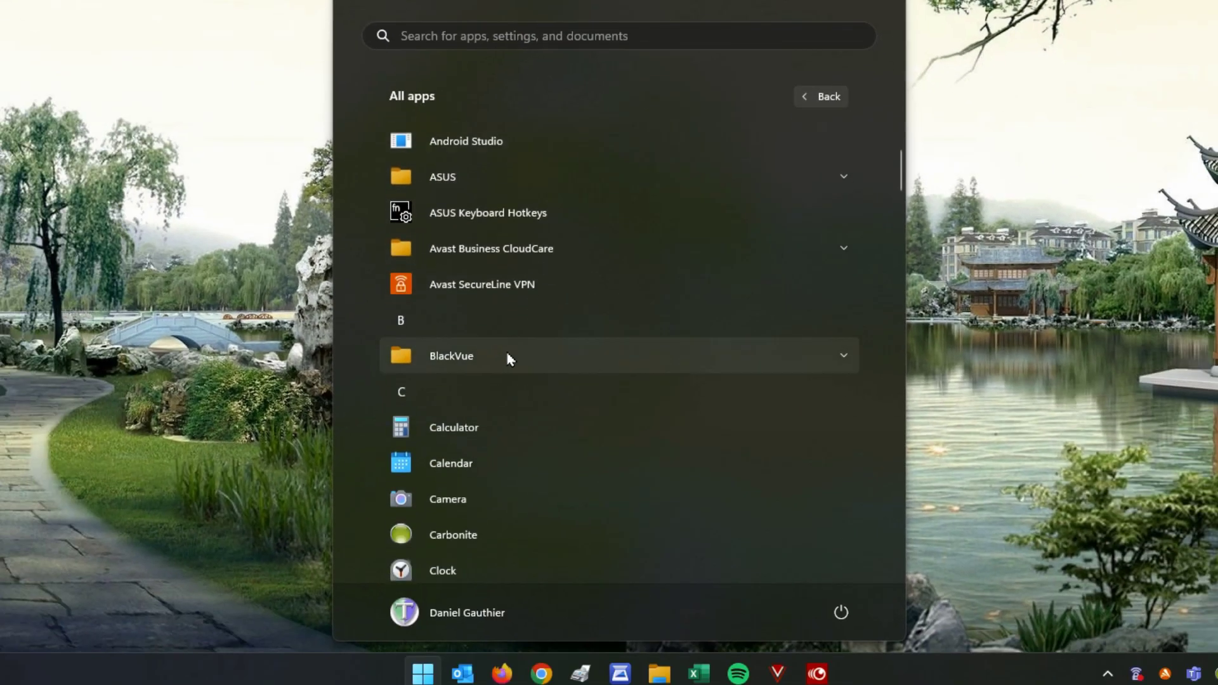
{"action": "right_click", "coordinate": [454, 426]}
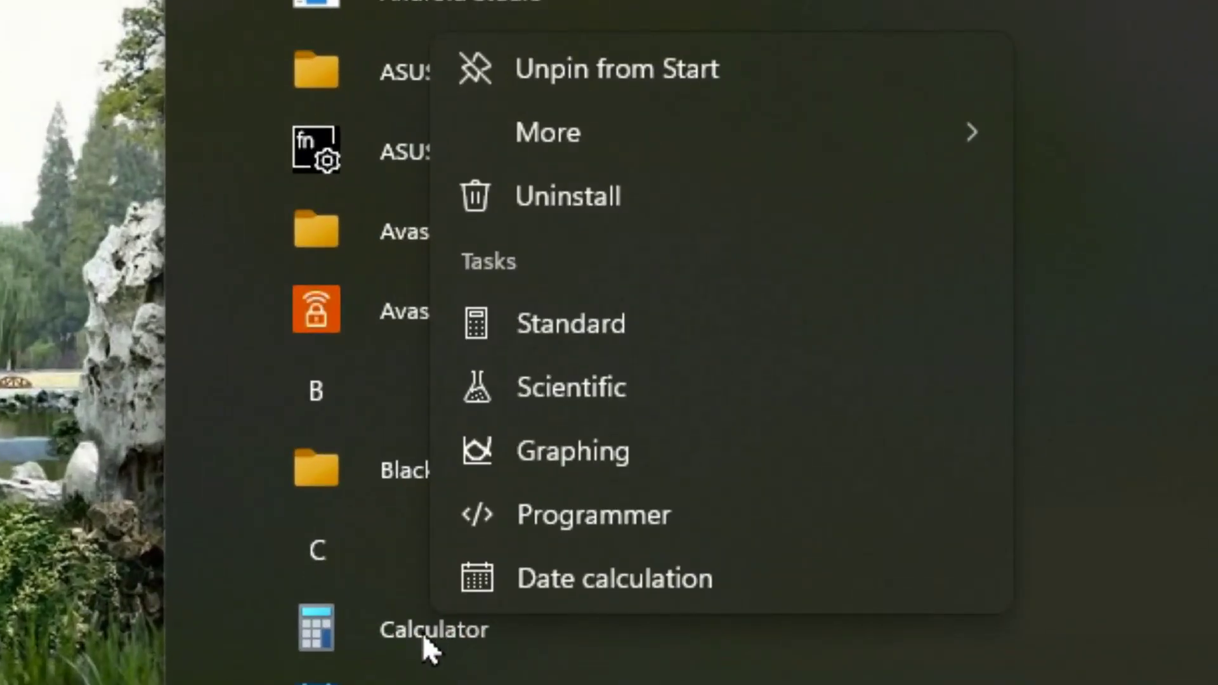
{"action": "right_click", "coordinate": [421, 457]}
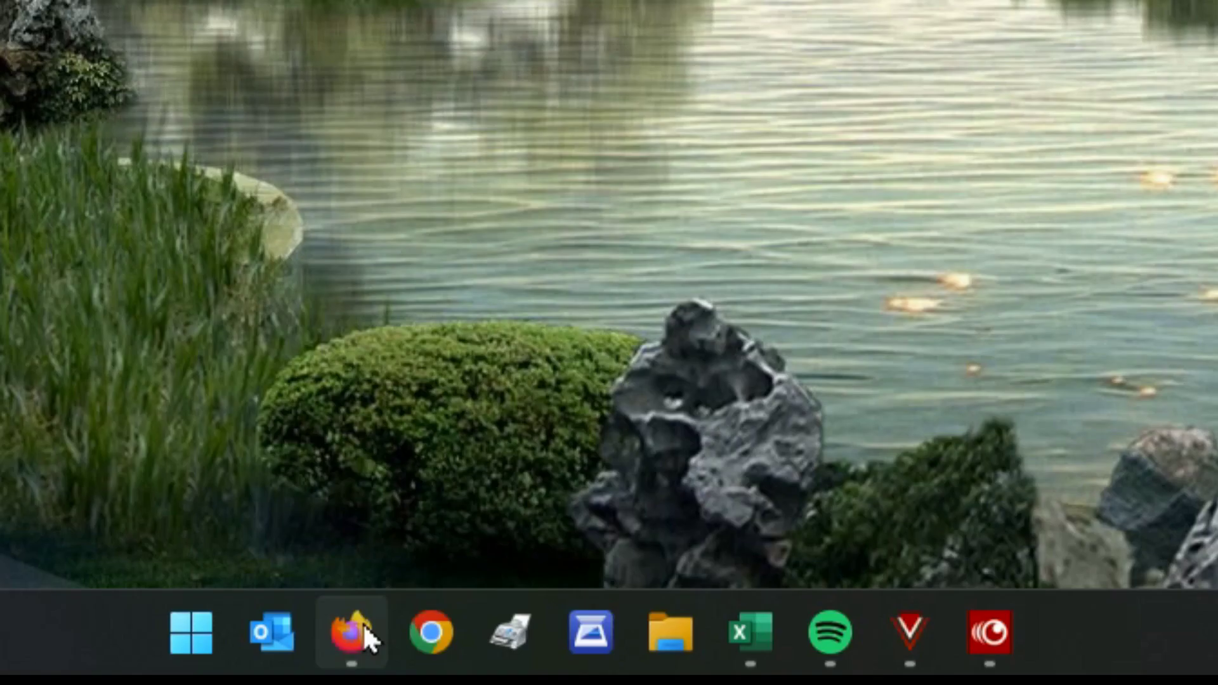
Show Chrome's quick-task list and pinned Notepad's extra options, including Run as administrator.
{"action": "mouse_move", "coordinate": [363, 622]}
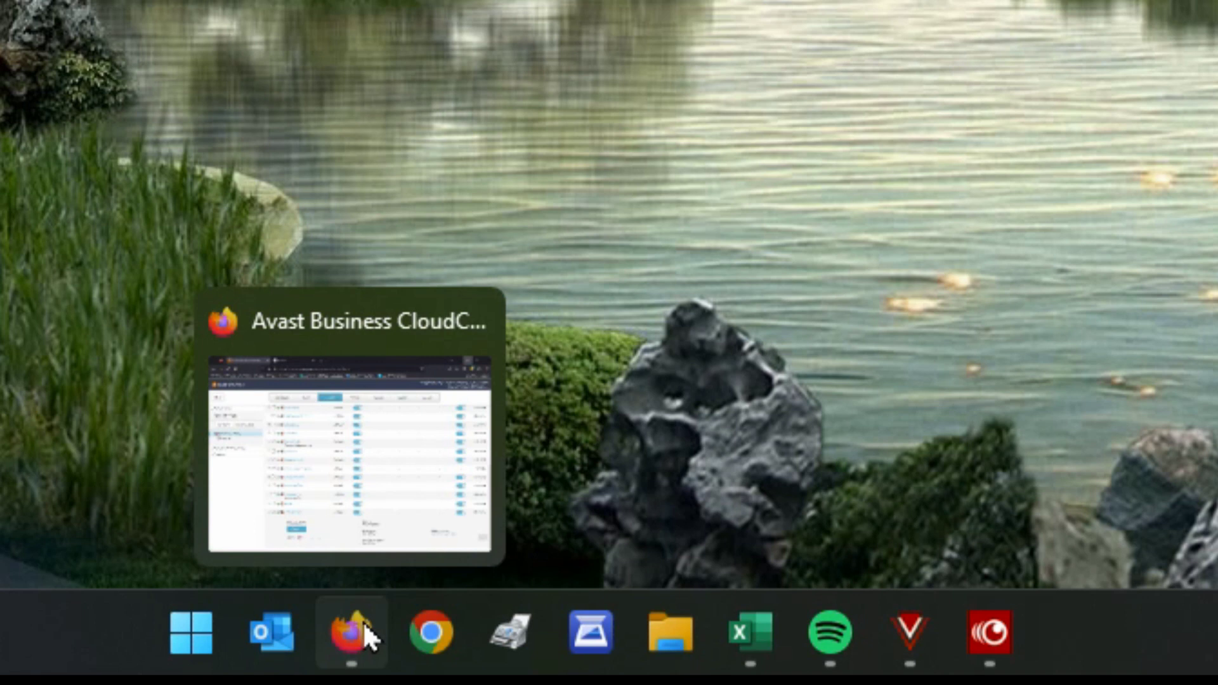
{"action": "right_click", "coordinate": [423, 635]}
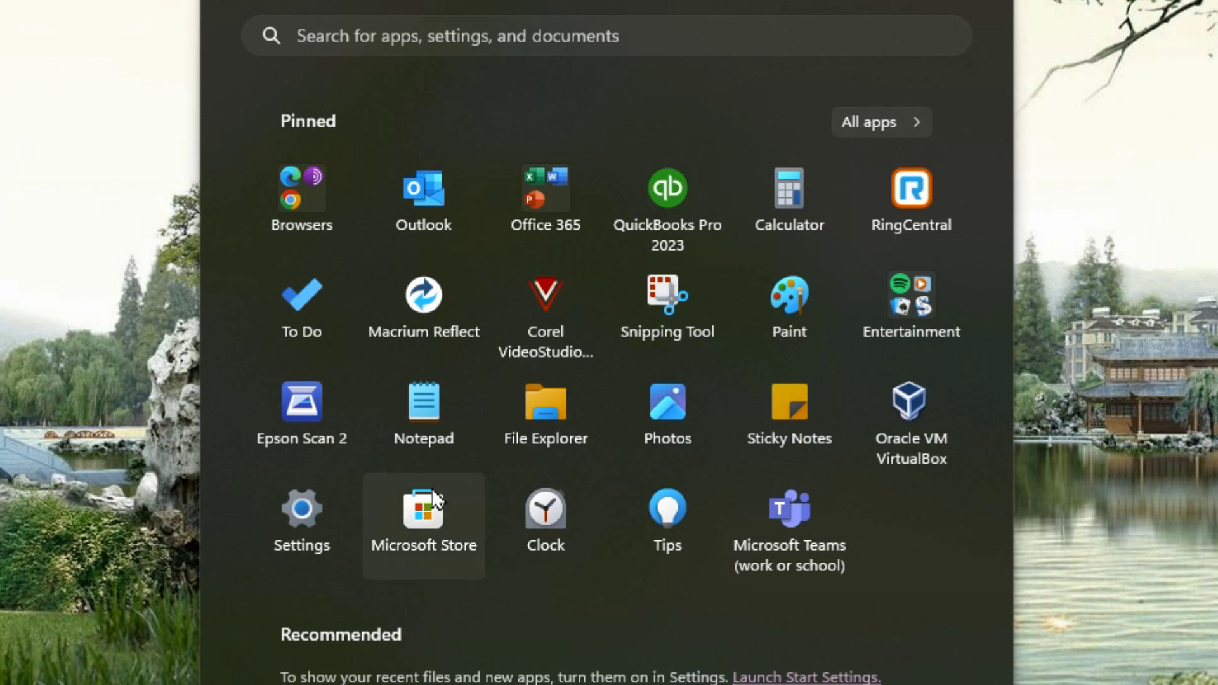
{"action": "right_click", "coordinate": [412, 392]}
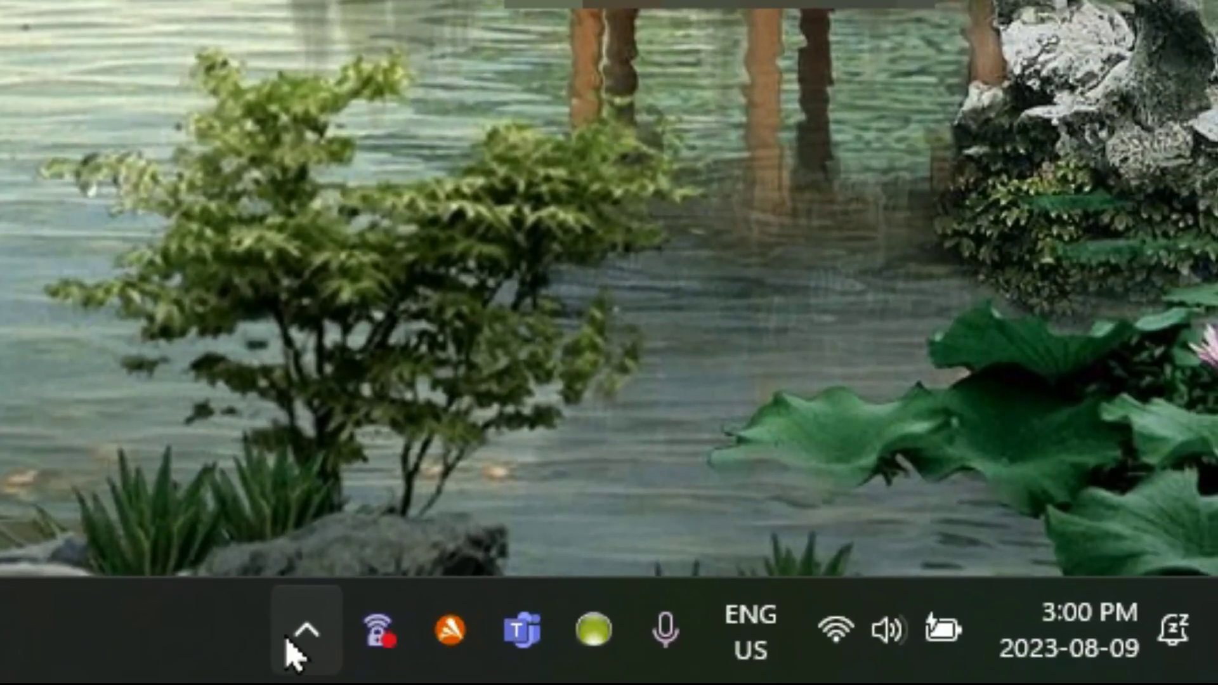
Peek at the hidden tray icons, then list available Wi-Fi networks from Quick Settings.
{"action": "left_click", "coordinate": [307, 647]}
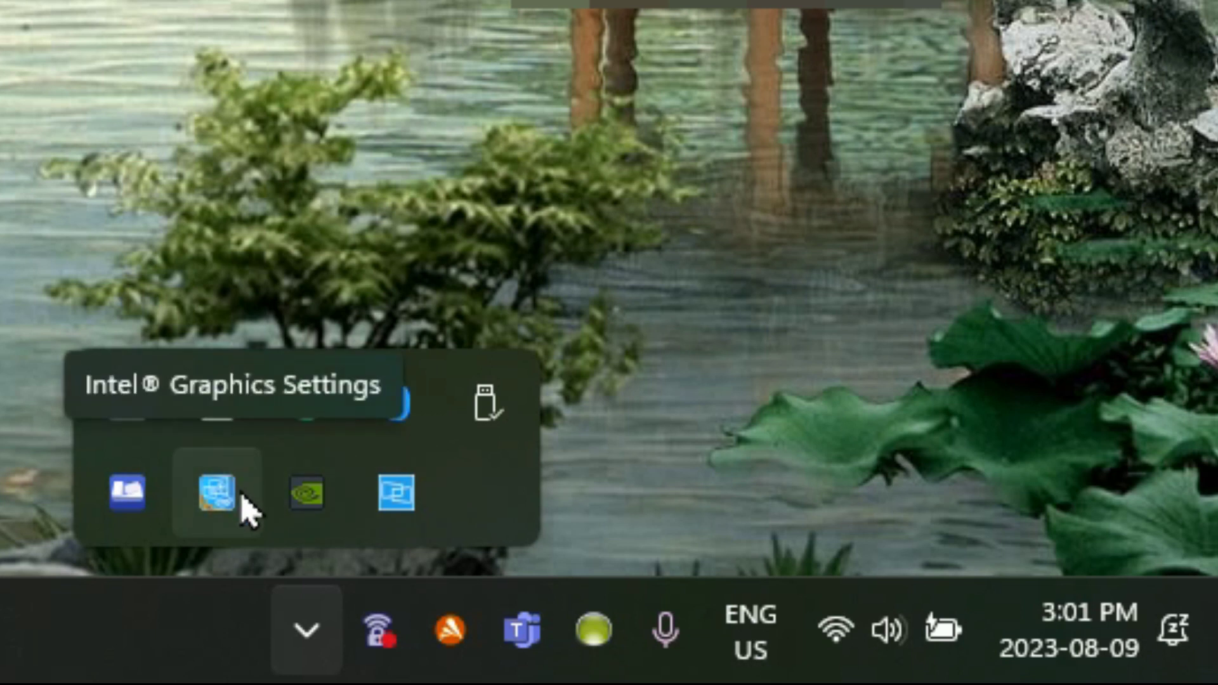
{"action": "left_click", "coordinate": [774, 394]}
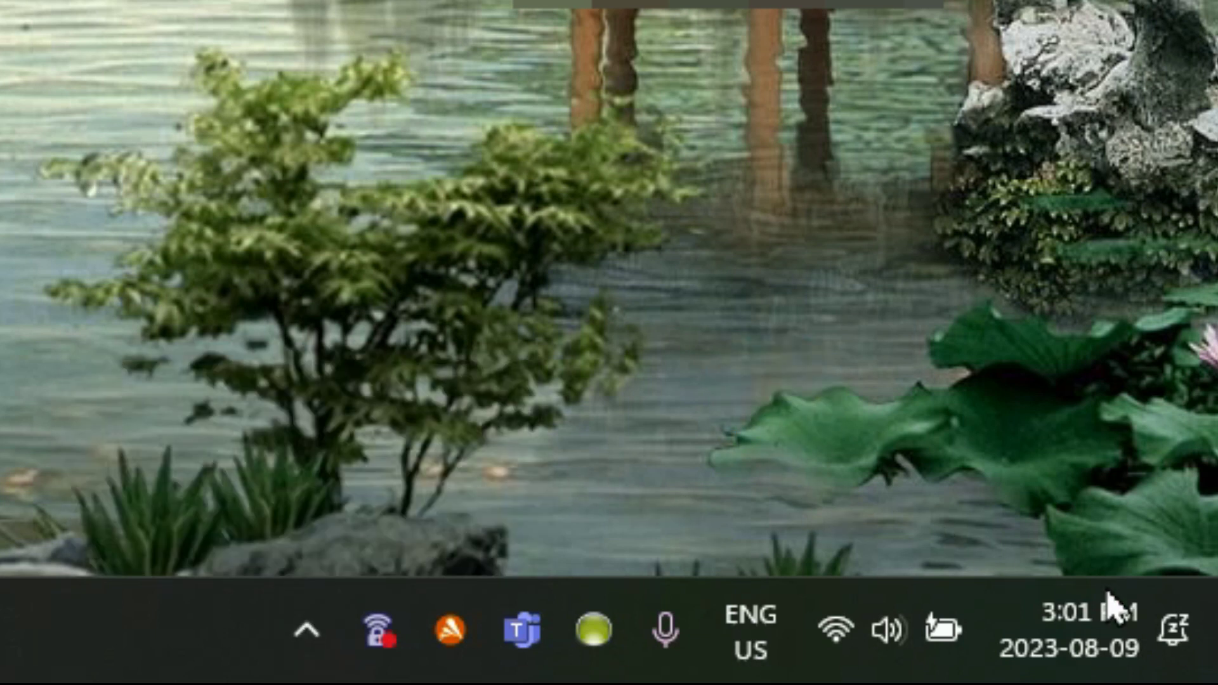
{"action": "mouse_move", "coordinate": [951, 648]}
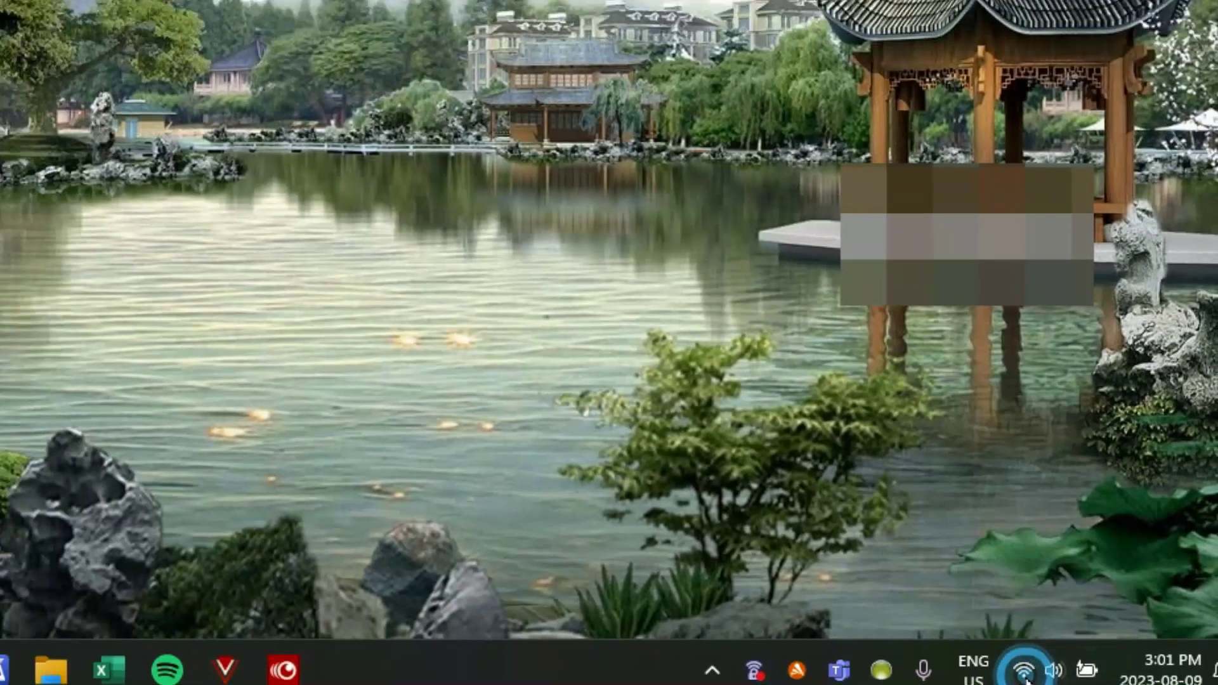
{"action": "left_click", "coordinate": [838, 644]}
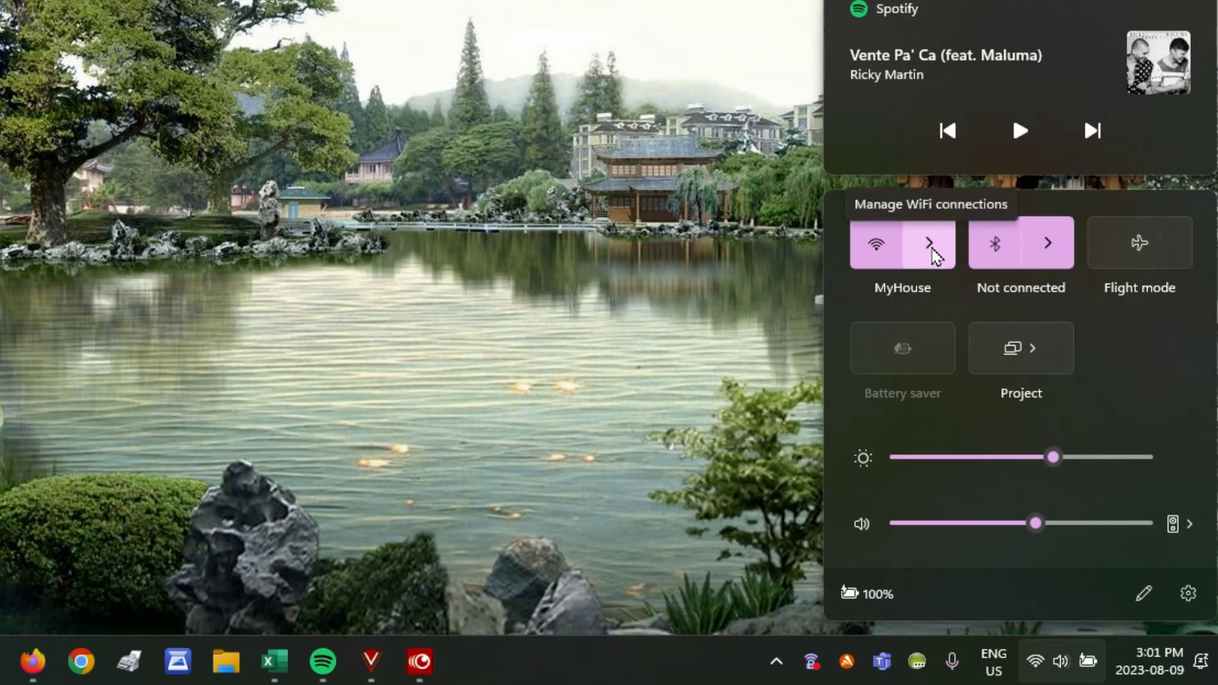
{"action": "left_click", "coordinate": [931, 246]}
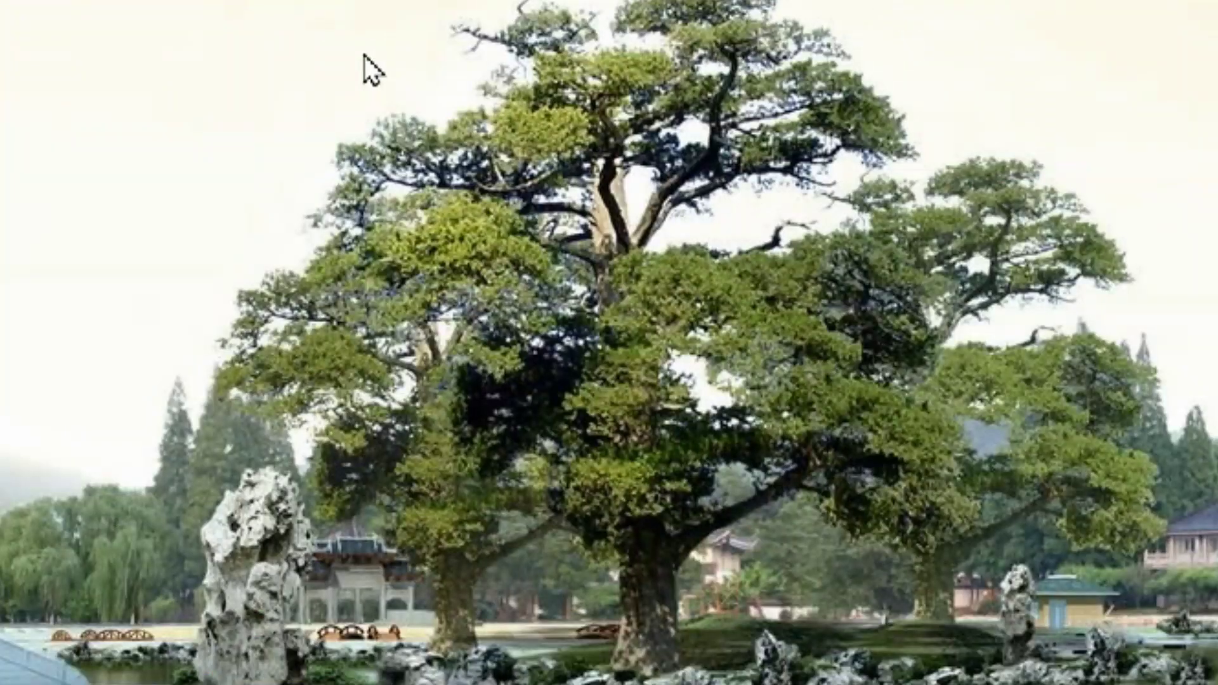
From the desktop's right-click menu, check View and Sort by, then expand Show more options.
{"action": "right_click", "coordinate": [365, 56]}
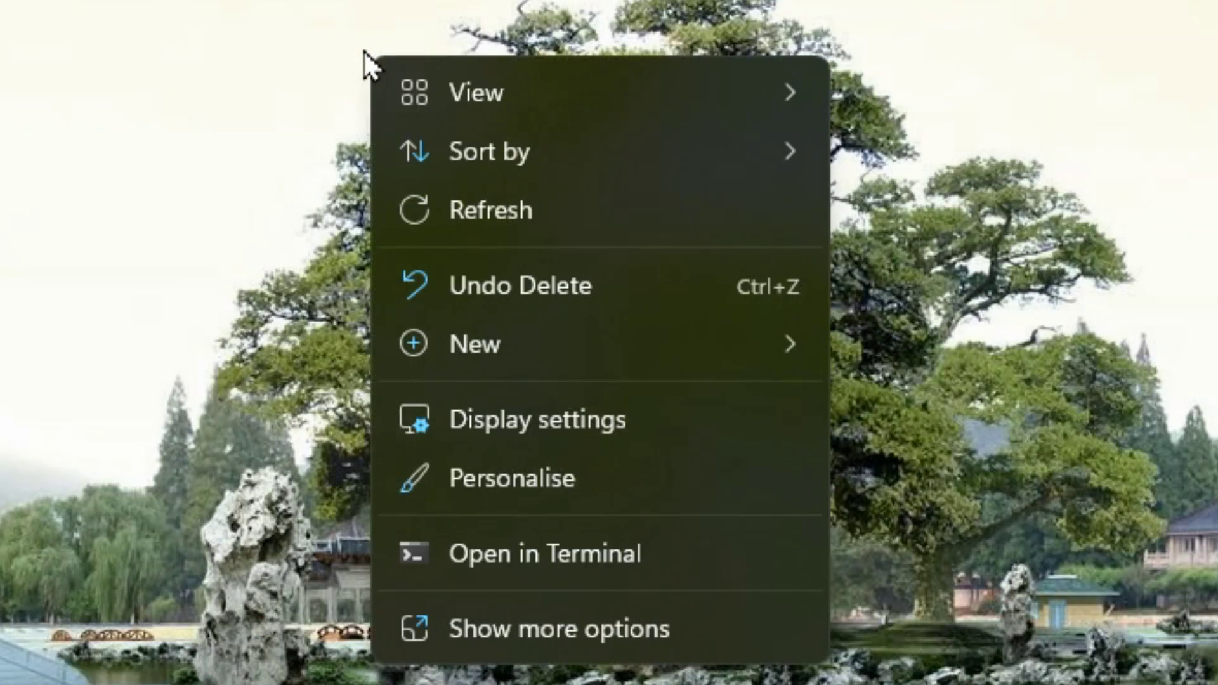
{"action": "mouse_move", "coordinate": [516, 80]}
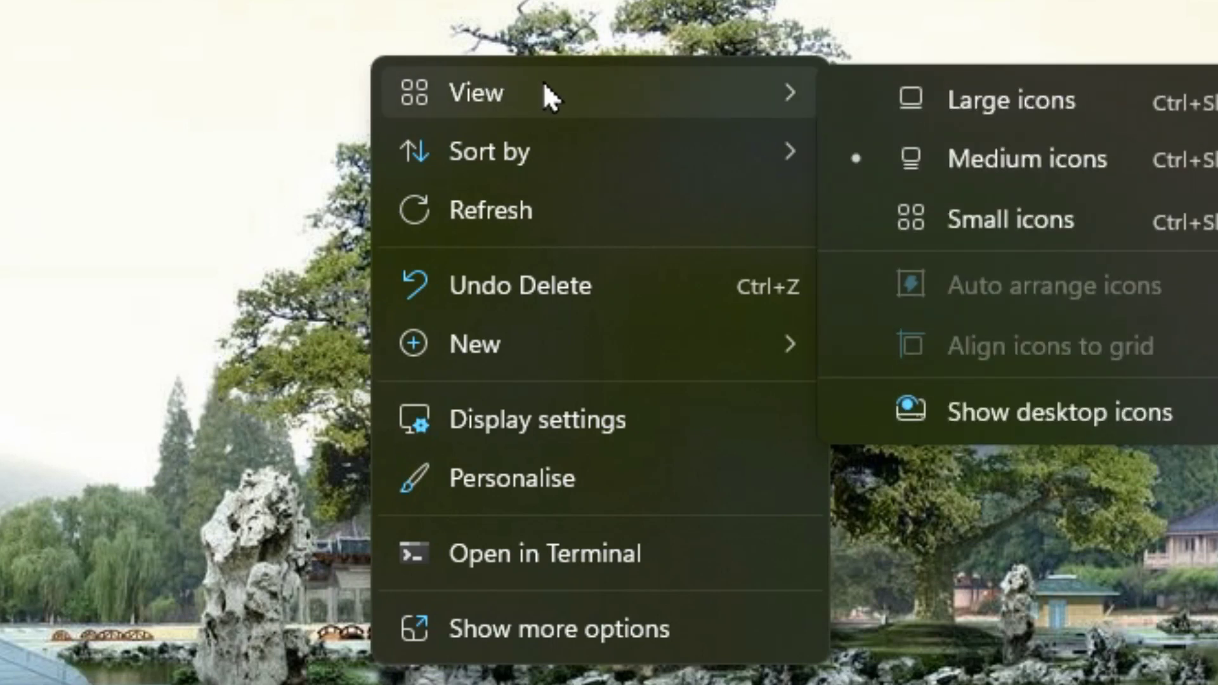
{"action": "mouse_move", "coordinate": [549, 154]}
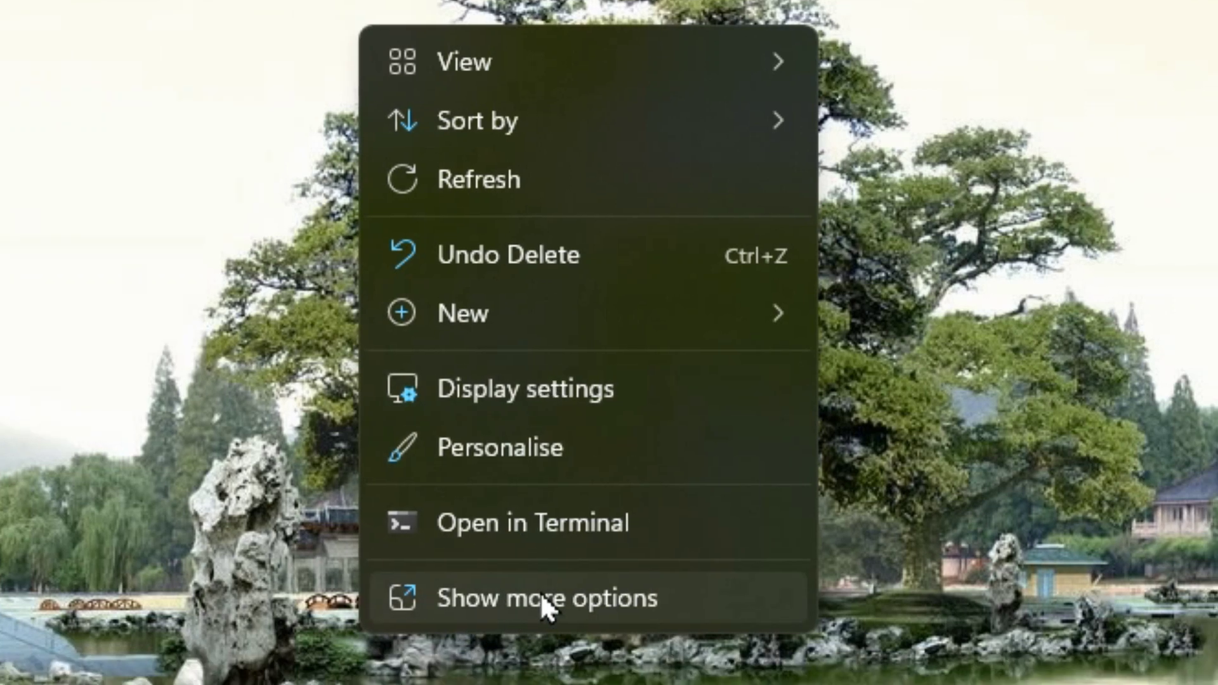
{"action": "left_click", "coordinate": [552, 623]}
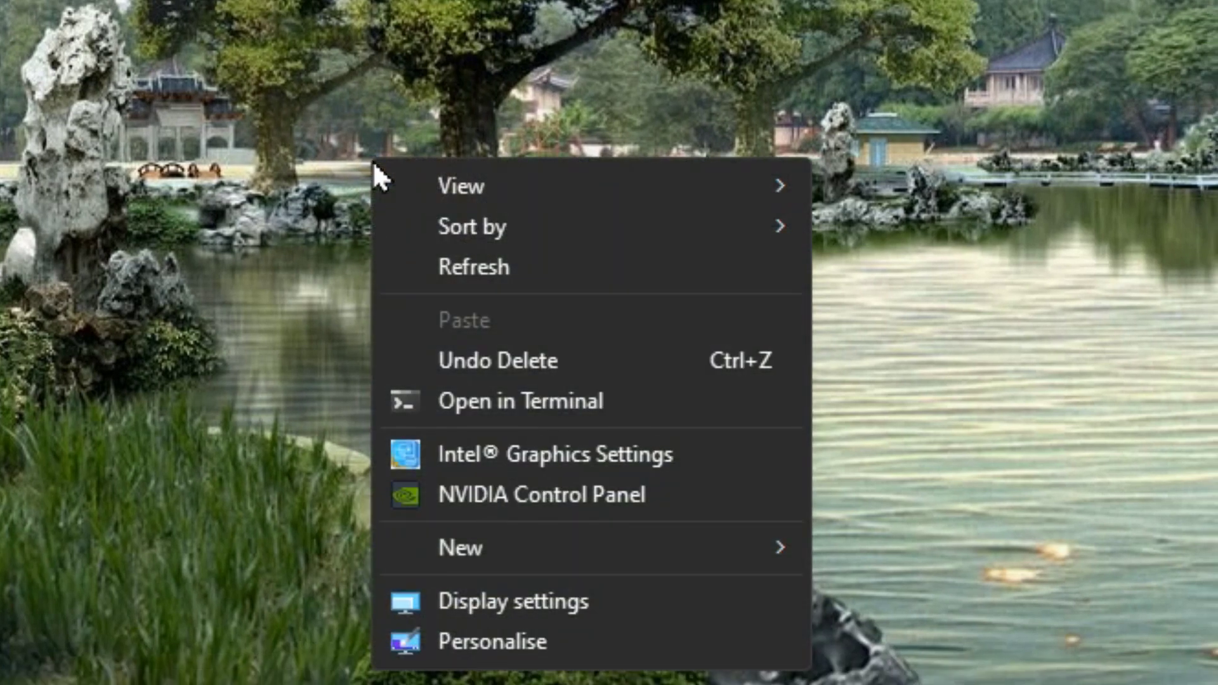
{"action": "mouse_move", "coordinate": [397, 175]}
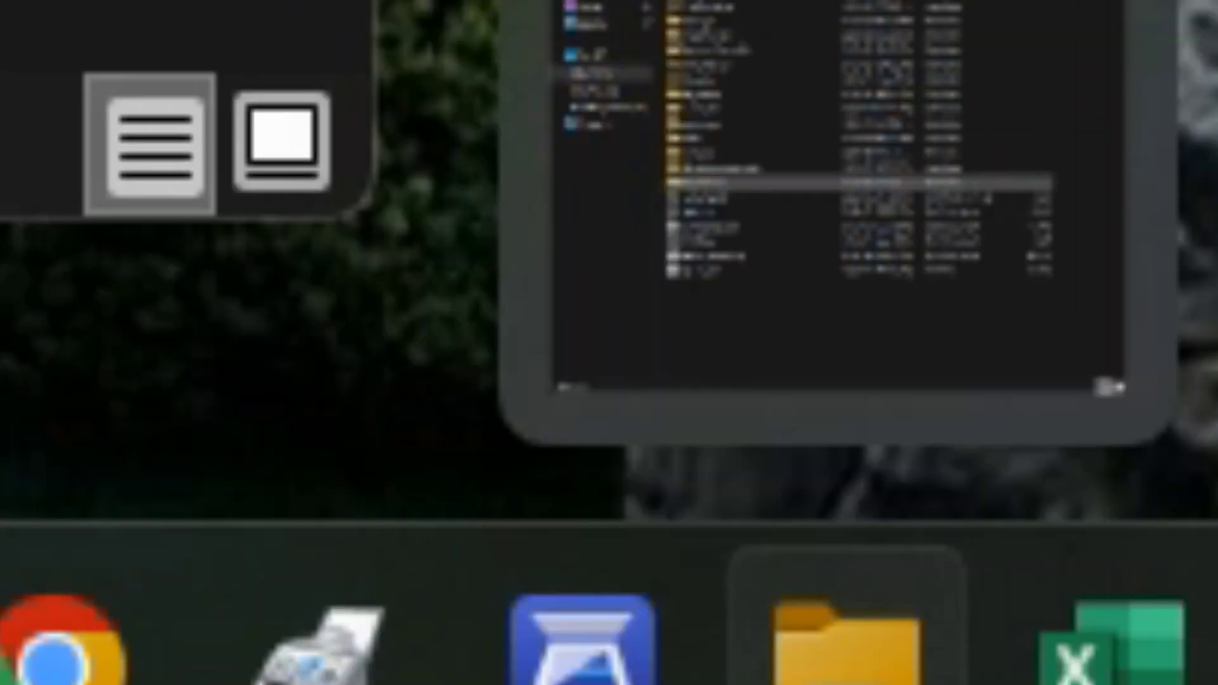
Open File Explorer and expand the ESD folder's right-click menu to the full classic options.
{"action": "left_click", "coordinate": [611, 503]}
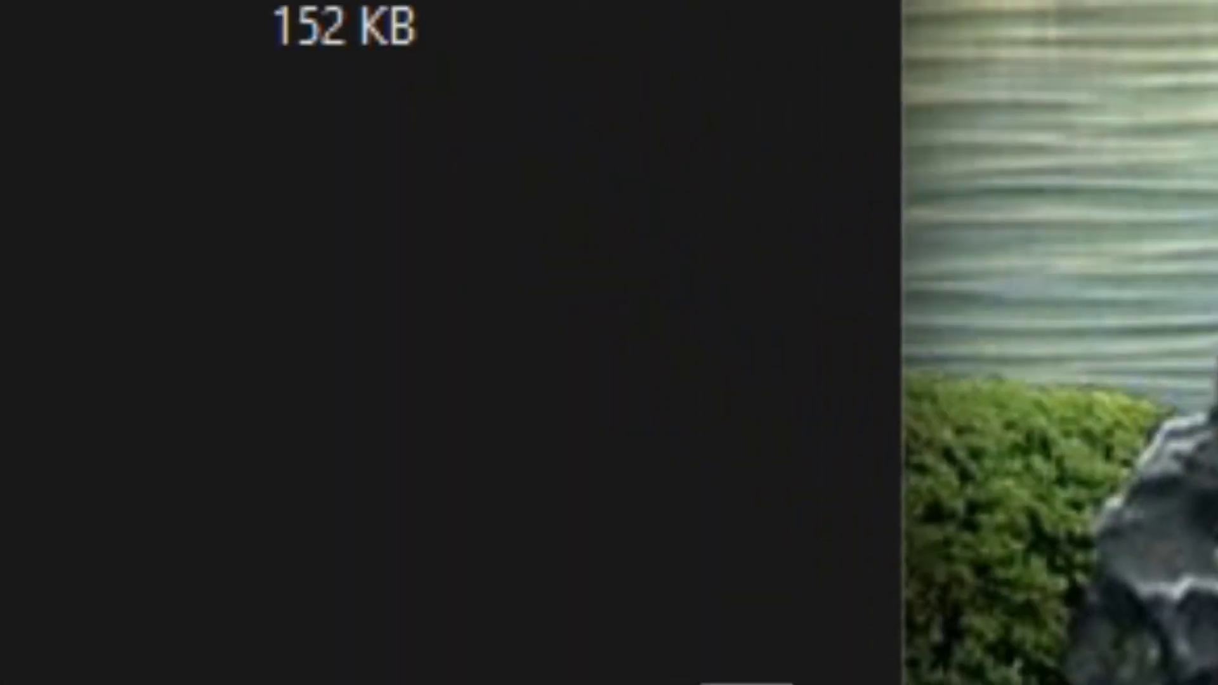
{"action": "right_click", "coordinate": [226, 75]}
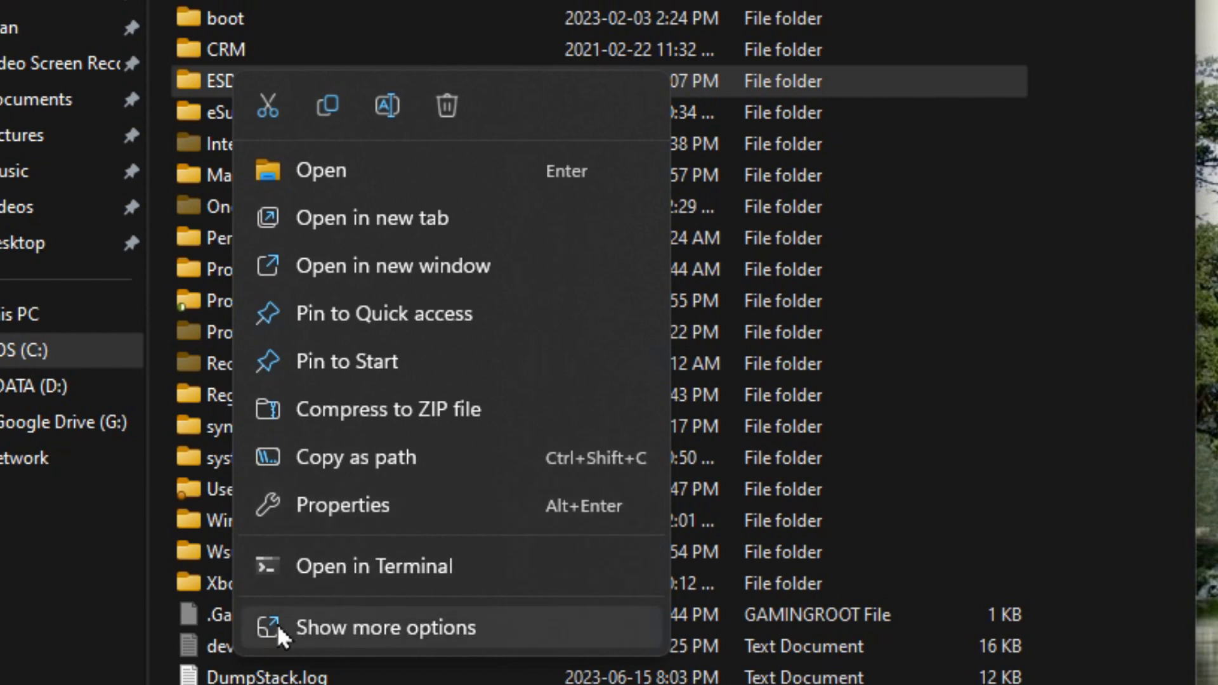
{"action": "left_click", "coordinate": [374, 634]}
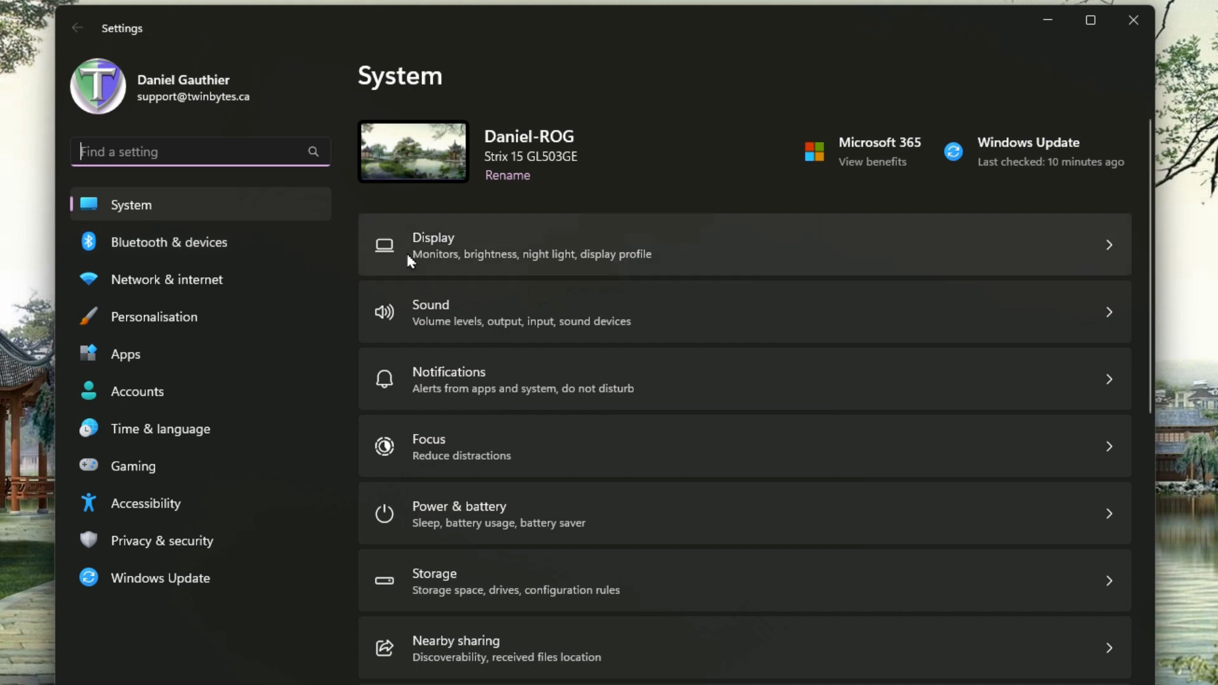
Browse the Display settings, then check for new updates on the Windows Update page.
{"action": "left_click", "coordinate": [451, 252]}
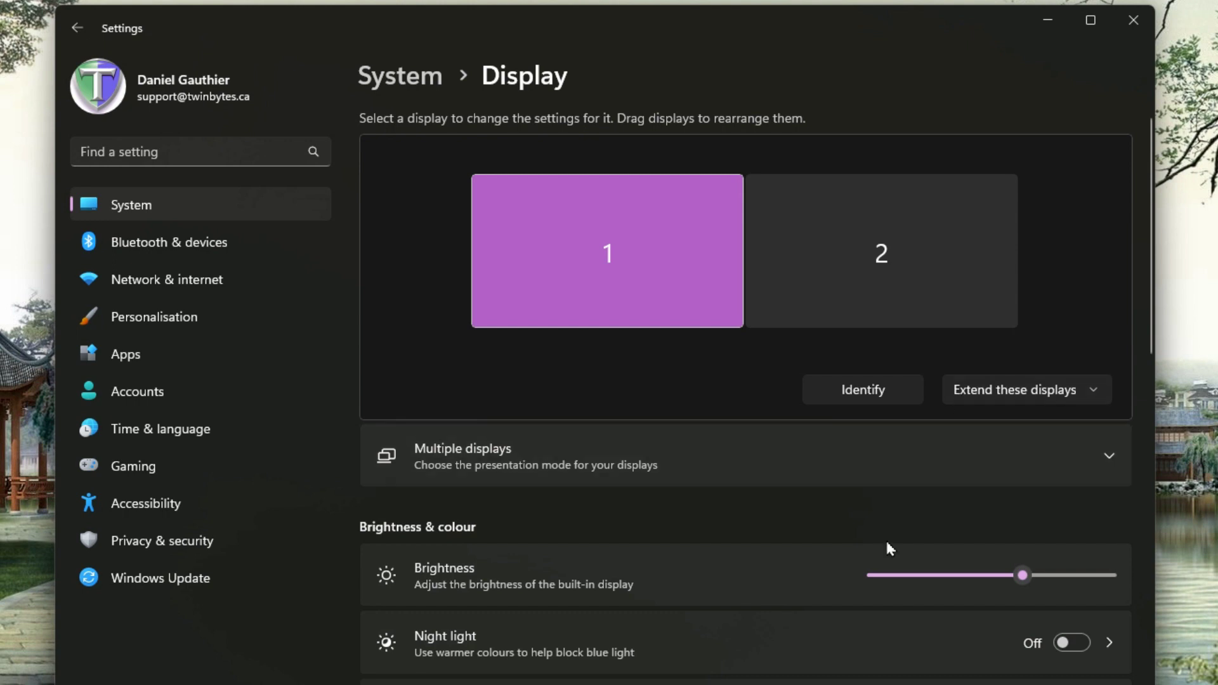
{"action": "scroll", "coordinate": [698, 631], "scroll_direction": "down", "scroll_amount": 5}
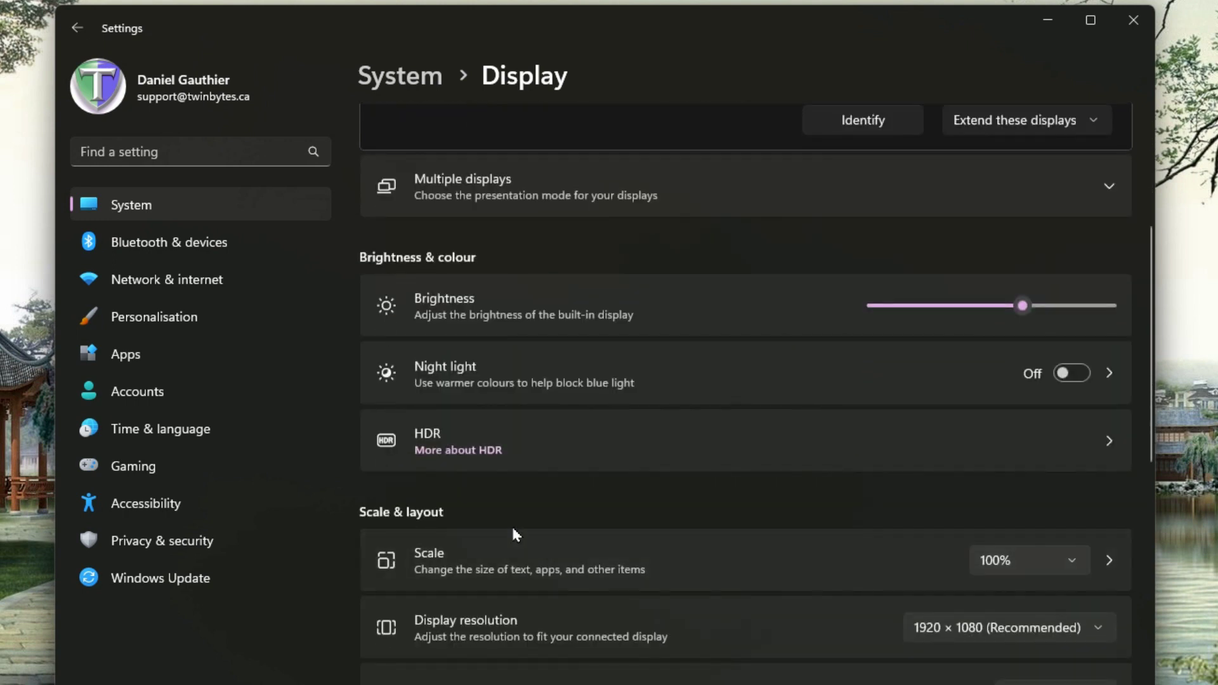
{"action": "scroll", "coordinate": [511, 526], "scroll_direction": "down", "scroll_amount": 5}
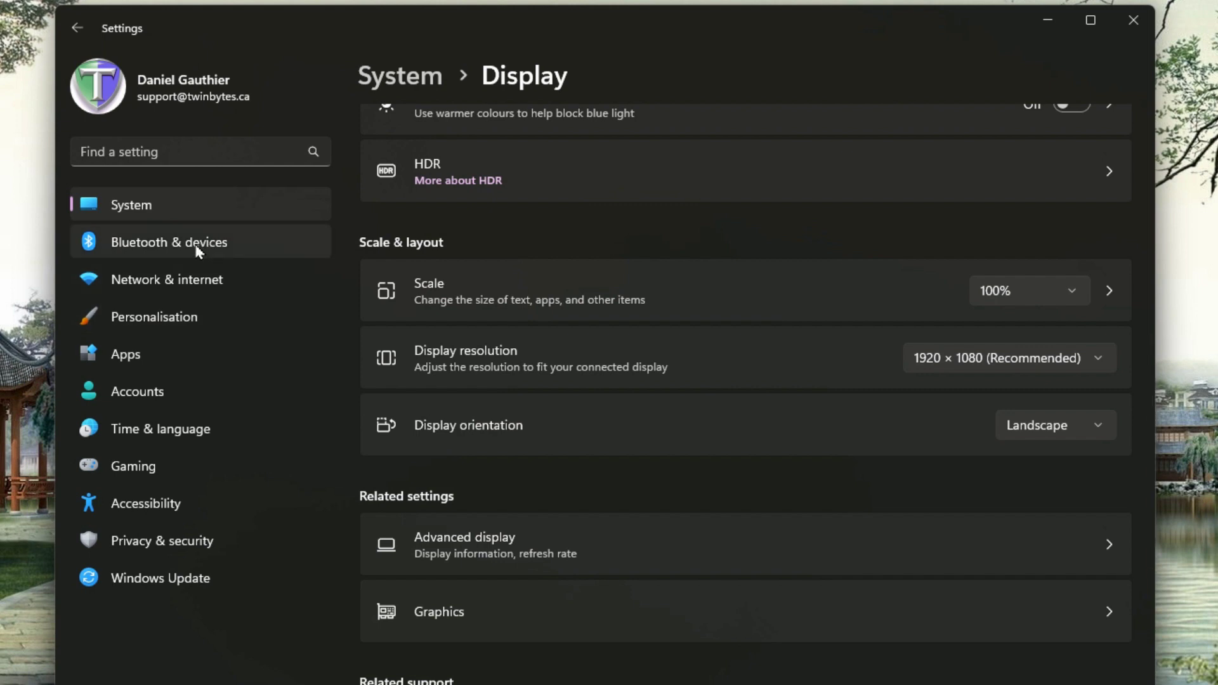
{"action": "left_click", "coordinate": [154, 578]}
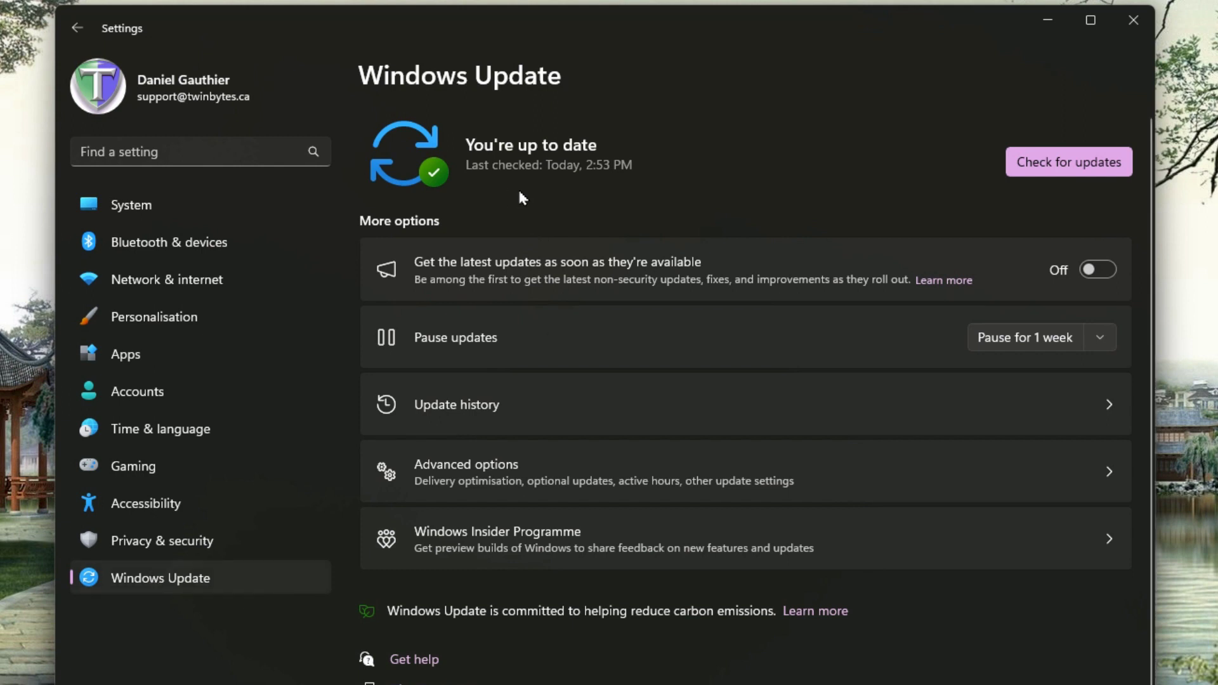
{"action": "left_click", "coordinate": [1040, 166]}
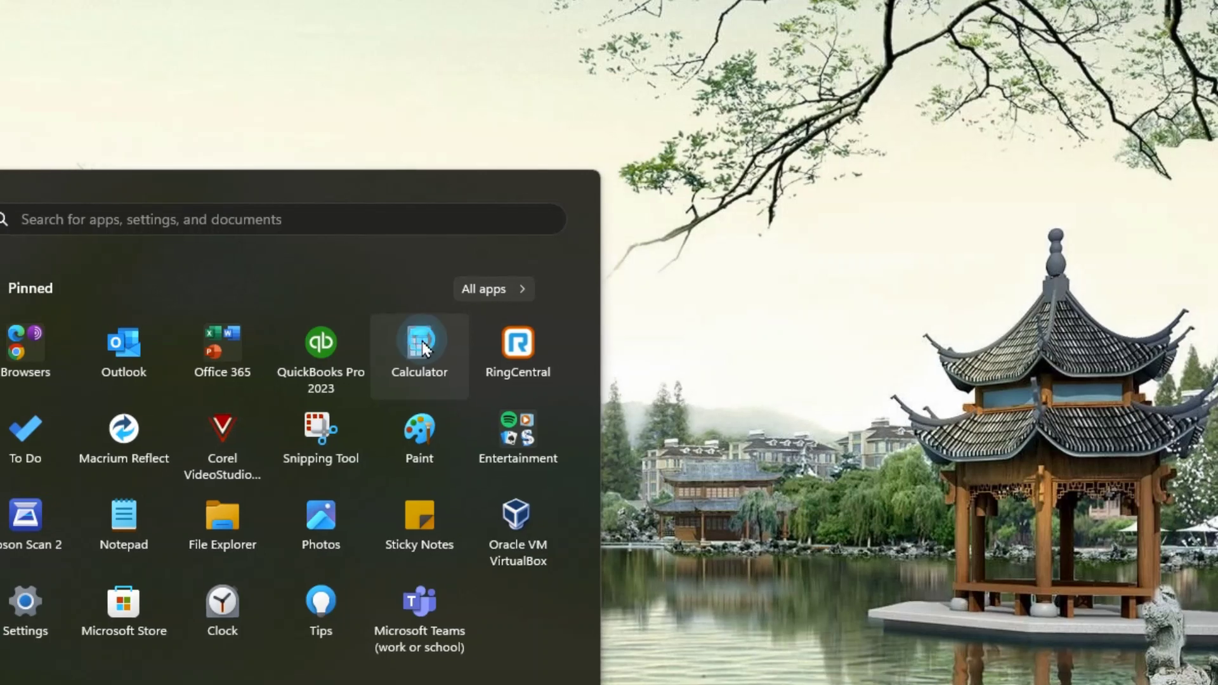
Close the Start menu.
{"action": "left_click", "coordinate": [472, 353]}
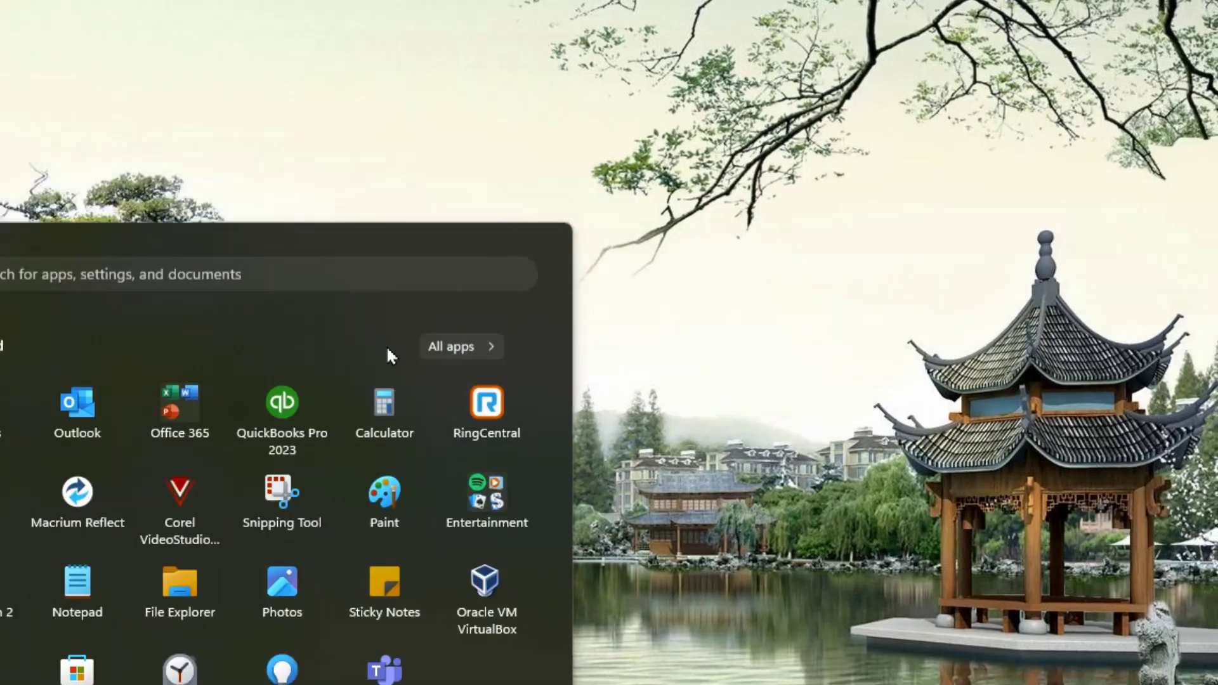